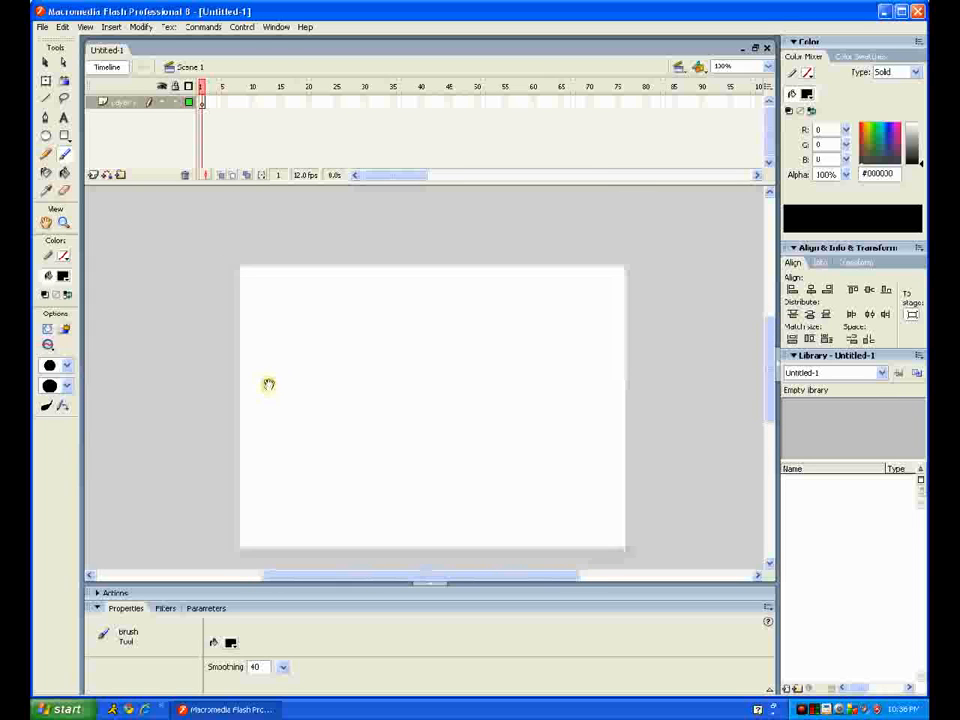
Draw a straight black horizontal line across the lower part of the stage, extending past both side edges.
click(64, 222)
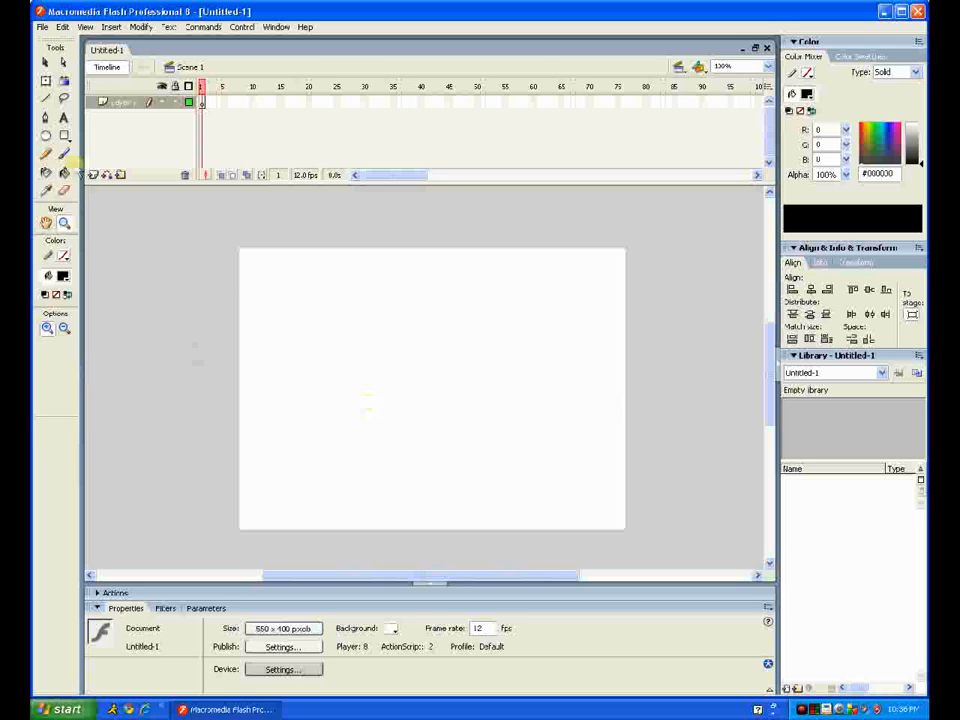
click(46, 98)
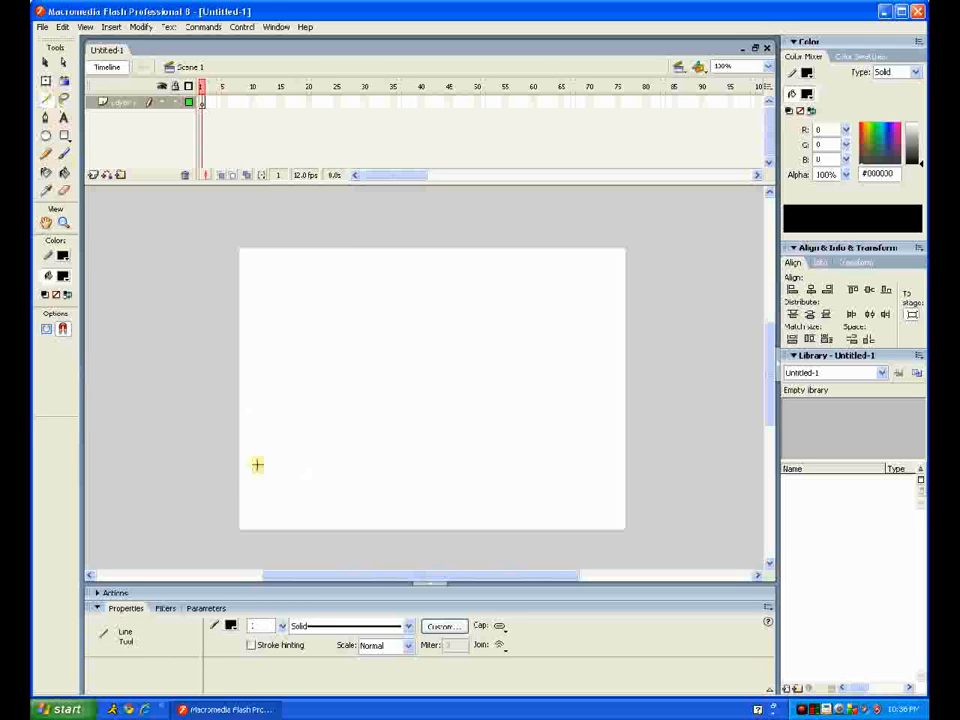
drag(212, 476, 700, 528)
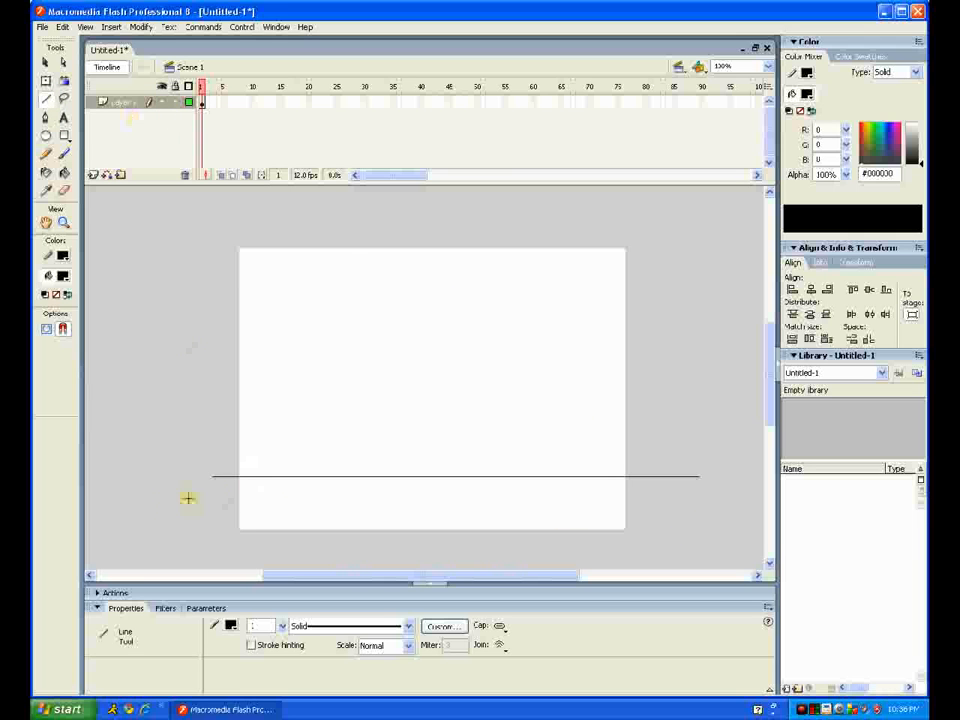
Add a new layer and draw a black filled circle without outline, about 27.5 px wide, above the line near the stage's left edge.
click(92, 175)
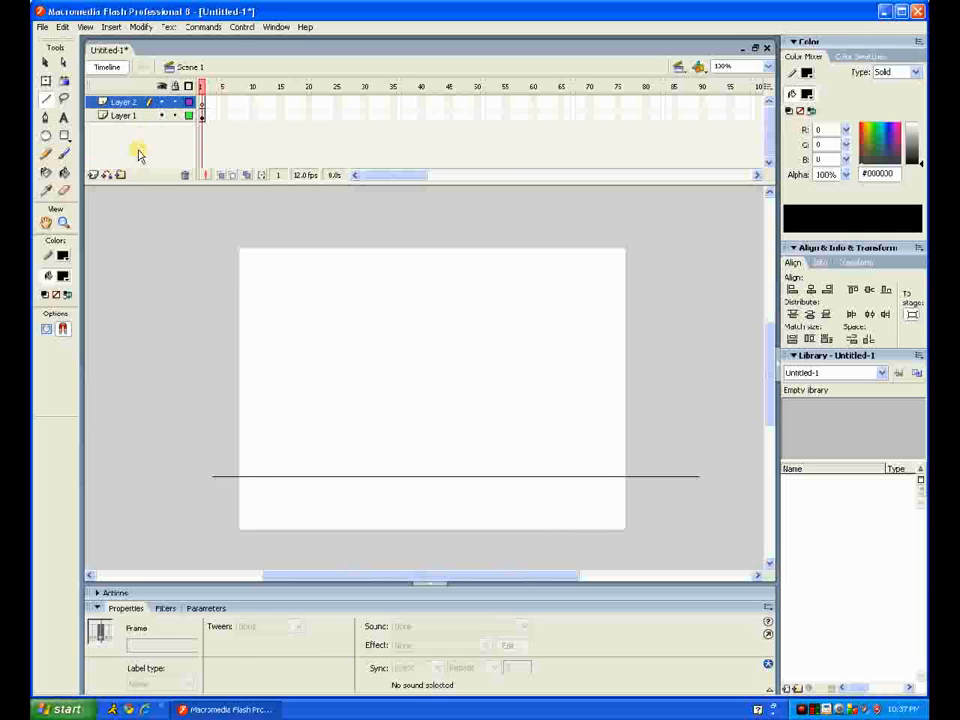
click(64, 222)
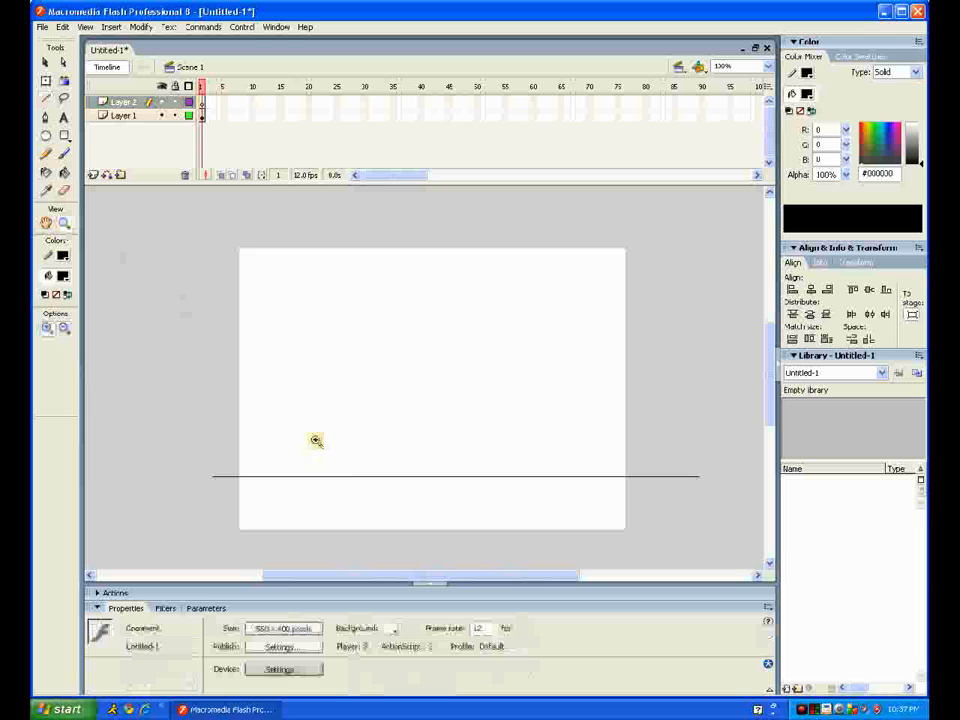
click(316, 440)
click(45, 135)
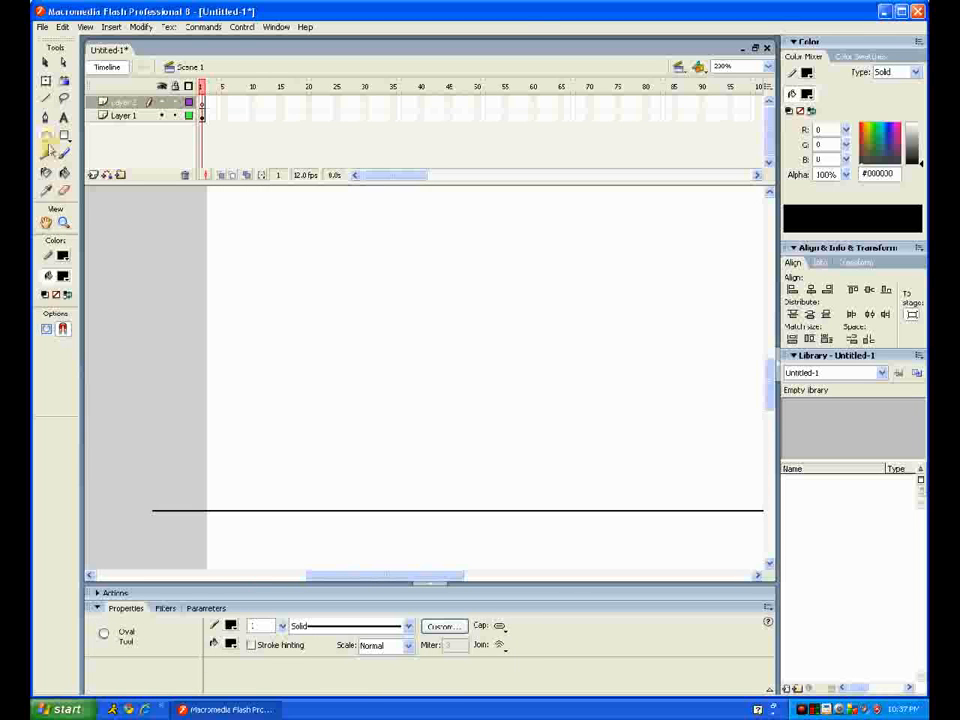
click(63, 258)
click(225, 274)
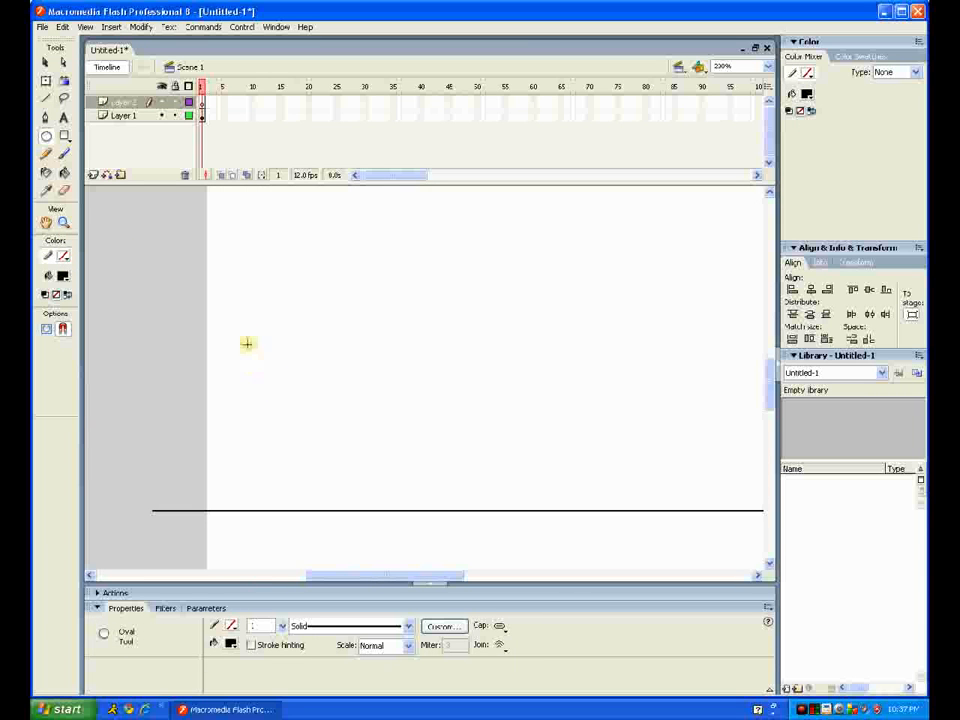
drag(244, 335, 278, 355)
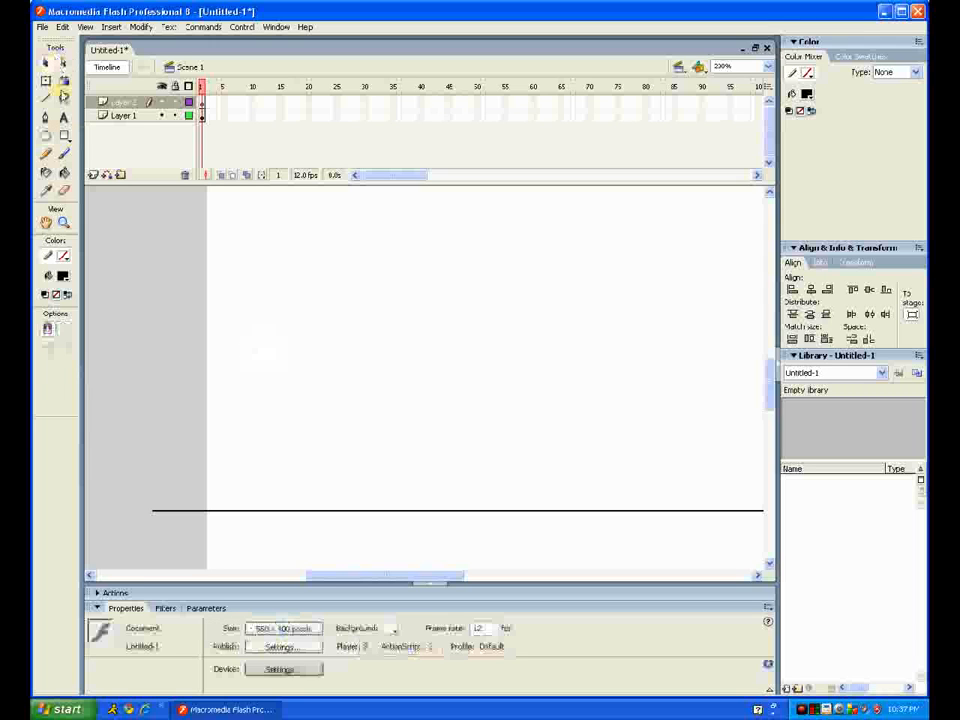
click(45, 136)
drag(246, 334, 274, 340)
Scale the black circle down to about 21.5 px with Free Transform.
click(45, 62)
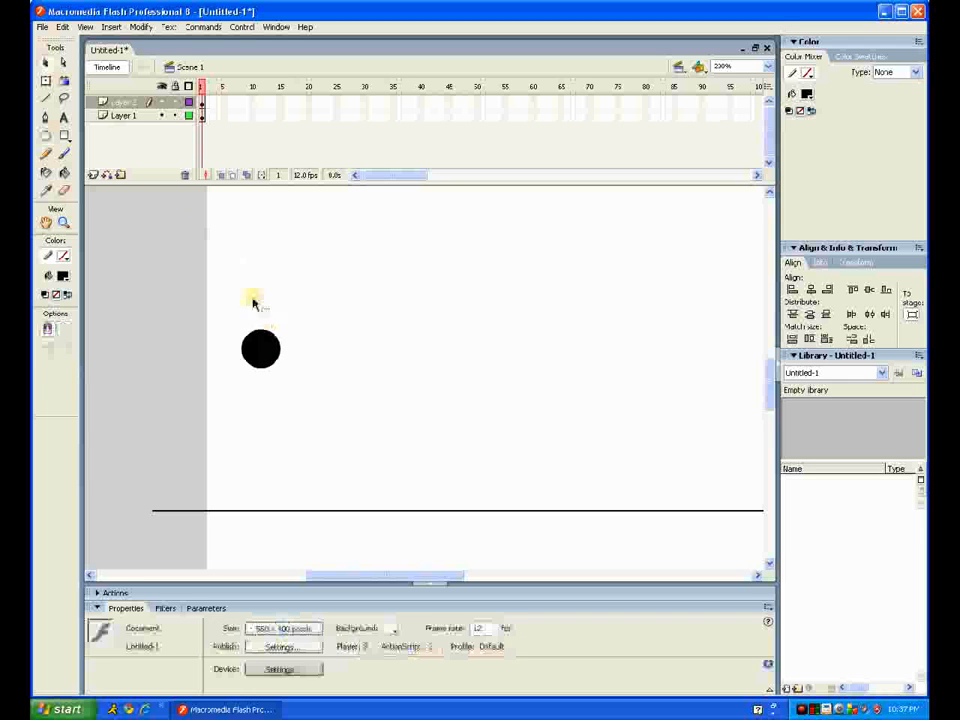
click(261, 349)
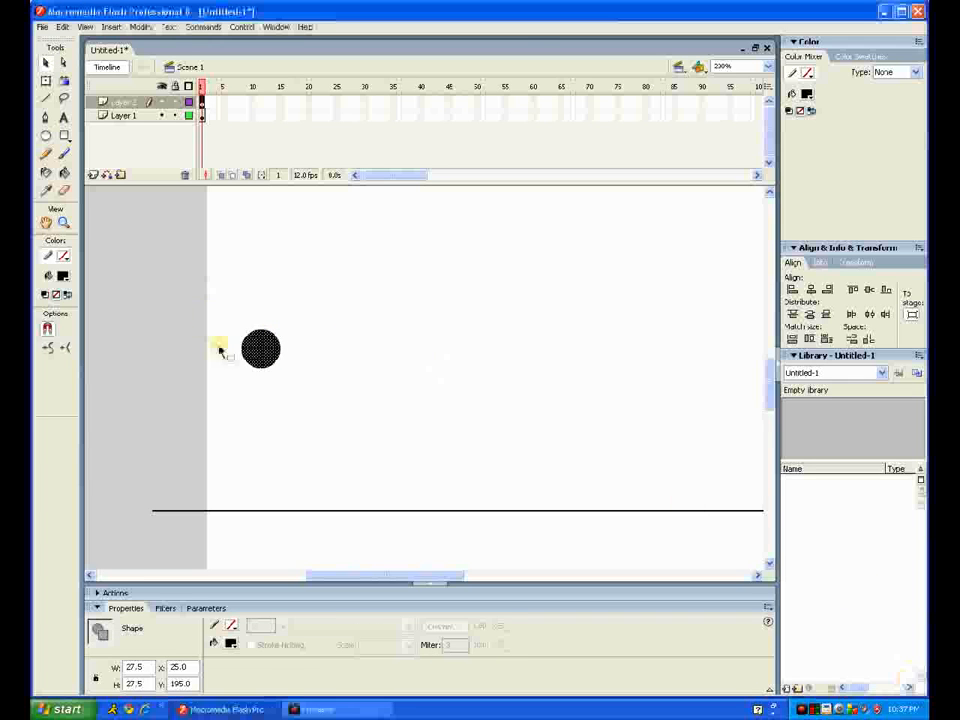
click(47, 81)
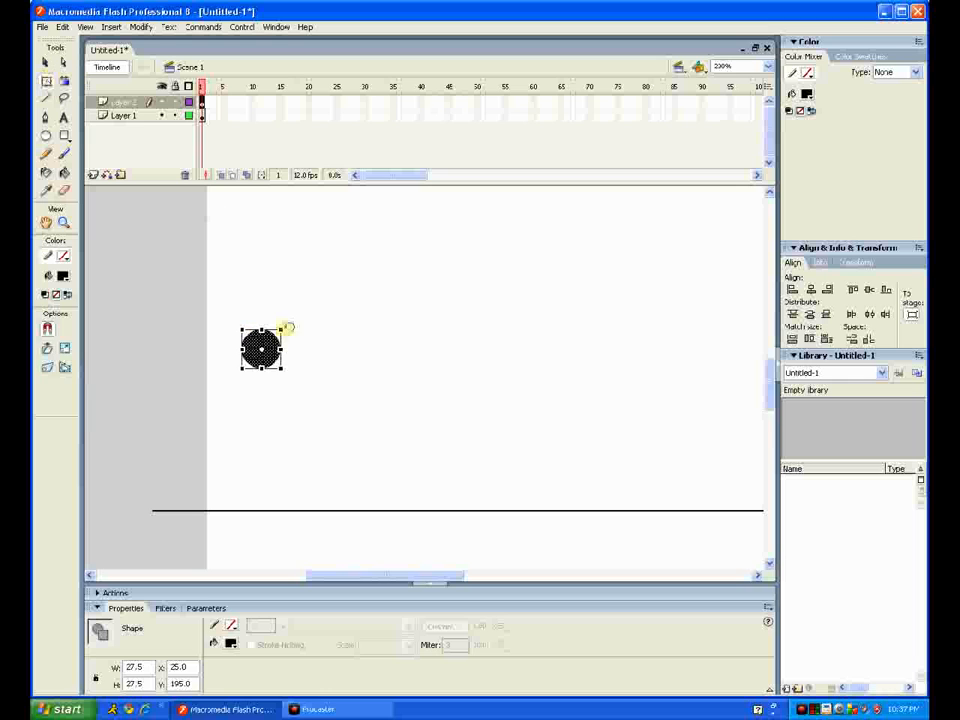
drag(281, 329, 274, 337)
Convert the black circle to a movie clip symbol named Head.
drag(199, 311, 298, 397)
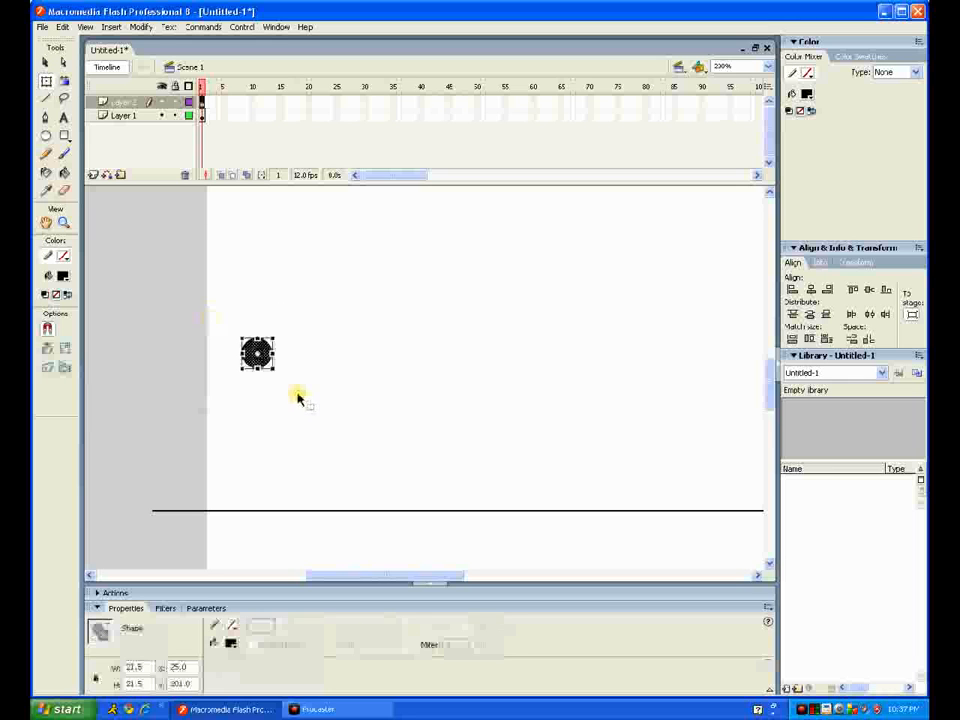
click(142, 27)
click(208, 324)
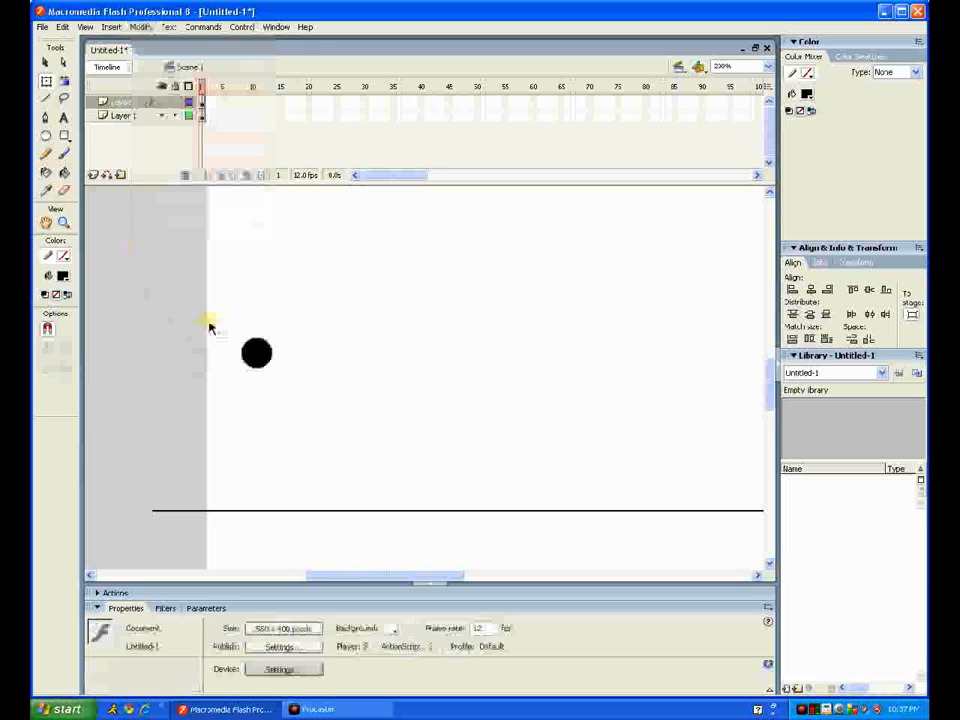
drag(206, 279, 346, 446)
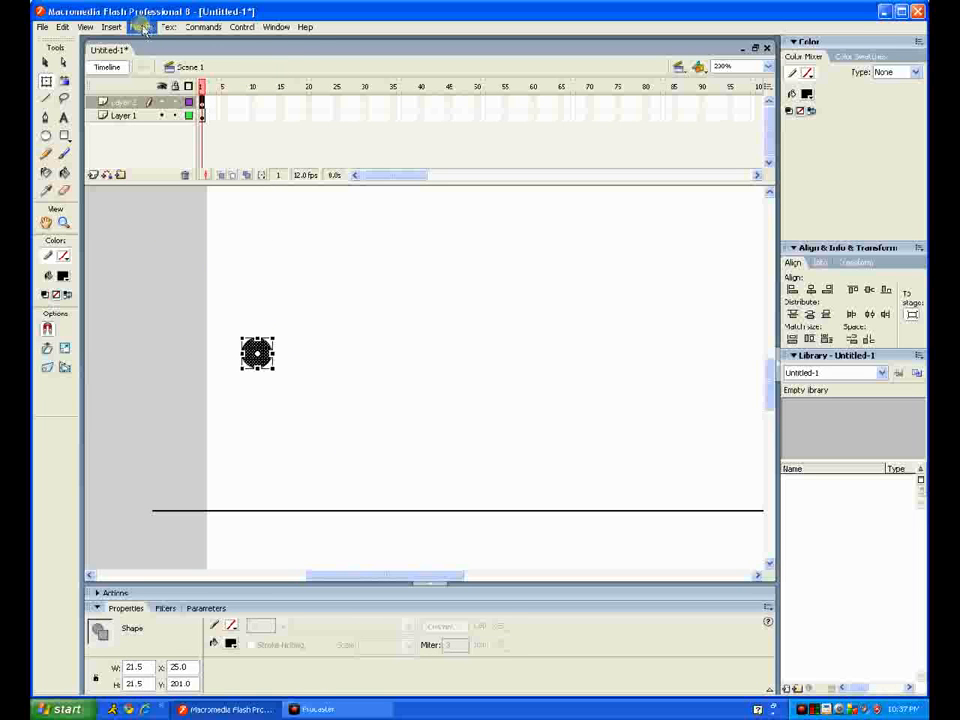
click(140, 27)
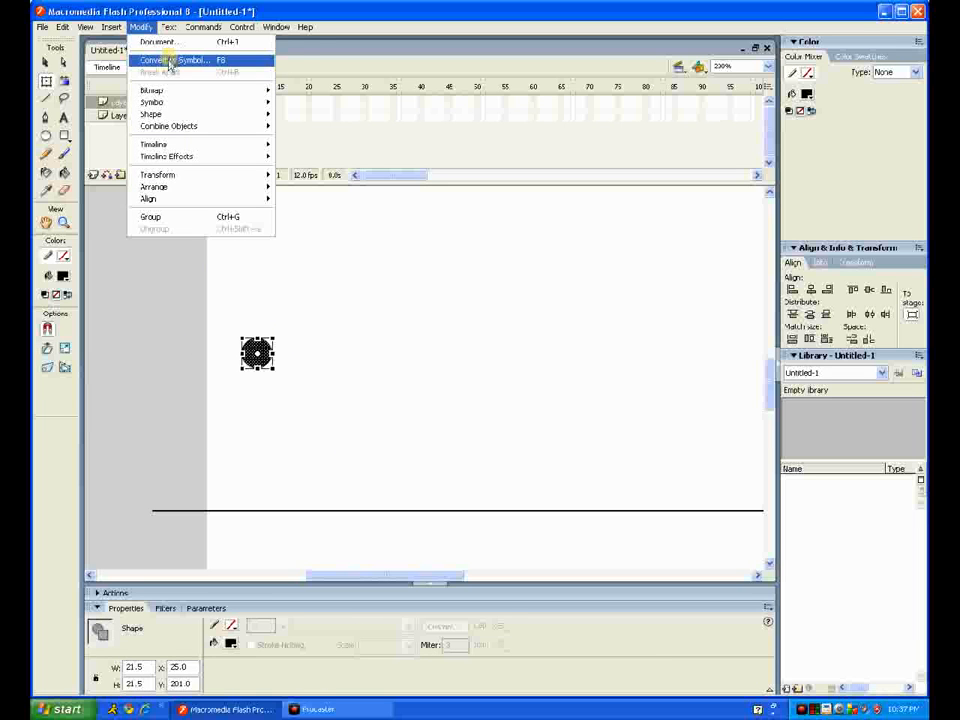
click(176, 61)
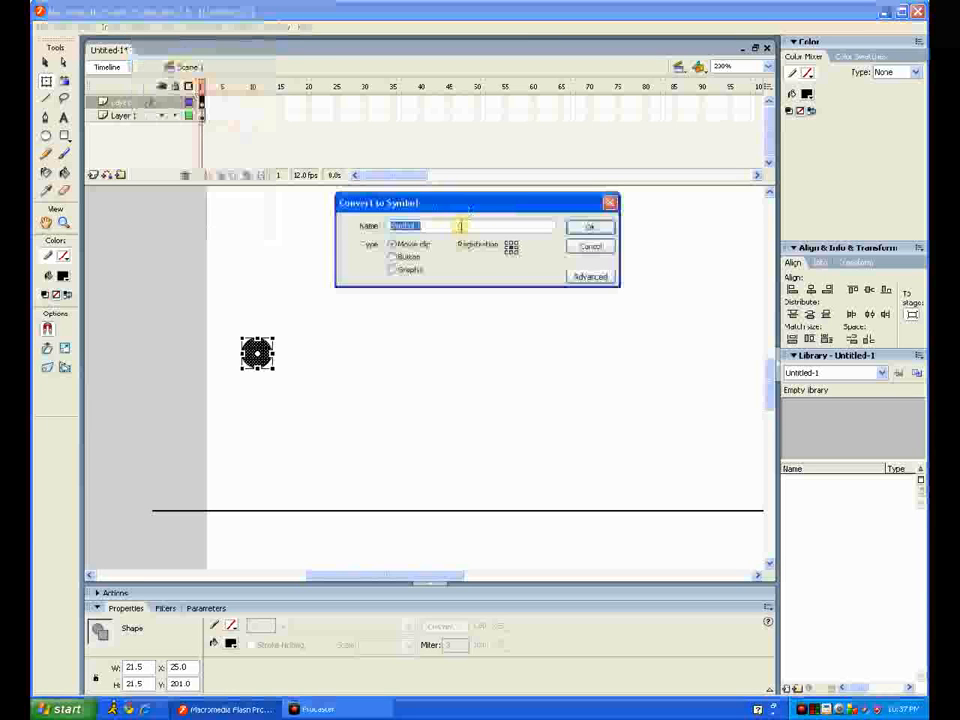
text(Head)
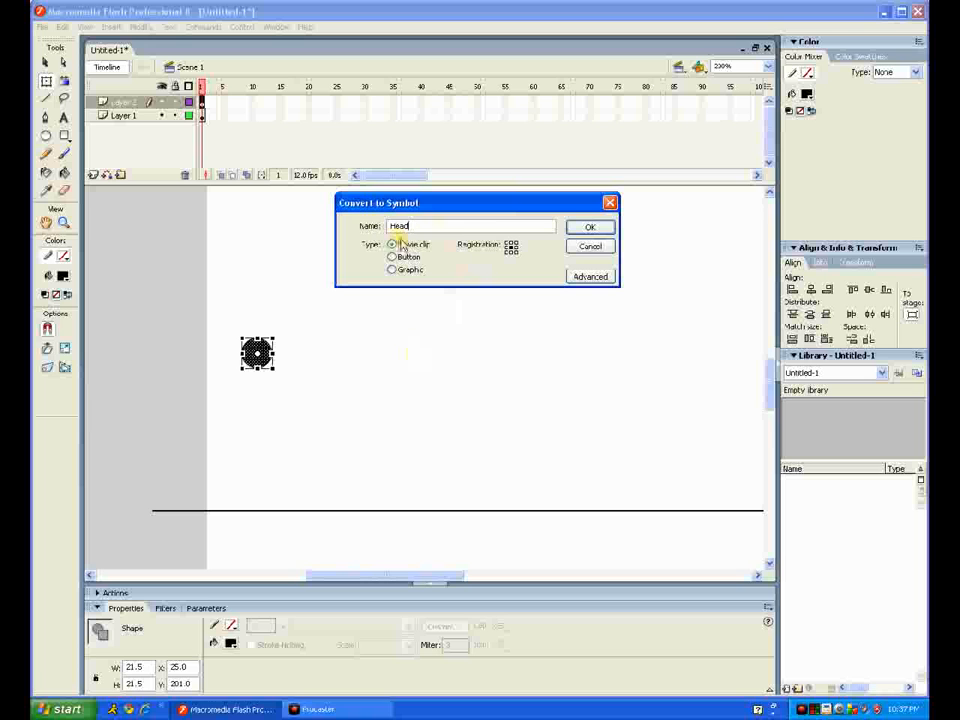
click(584, 227)
Move the Head instance down closer to the ground line, to X 25.5 and Y 236.5.
drag(328, 331, 426, 315)
click(427, 322)
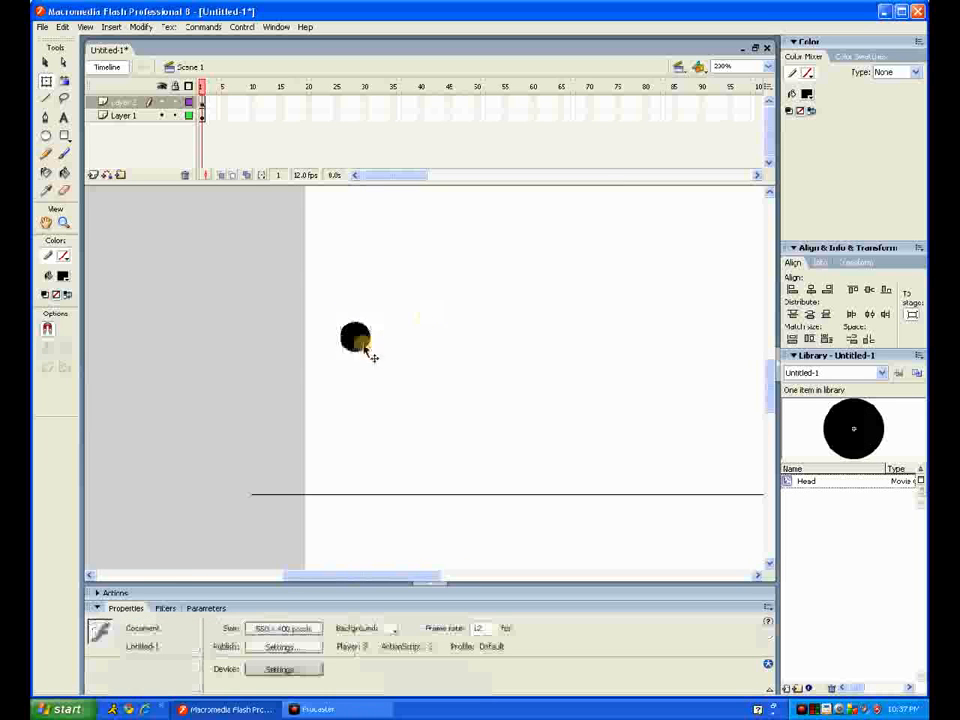
drag(362, 342, 346, 388)
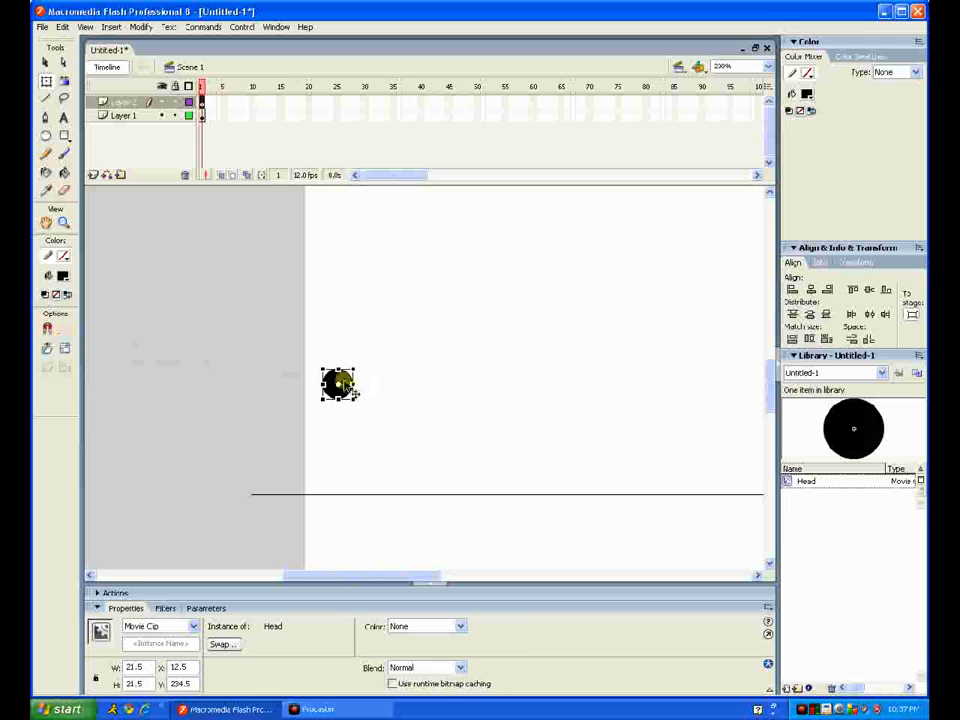
drag(343, 386, 365, 396)
click(45, 62)
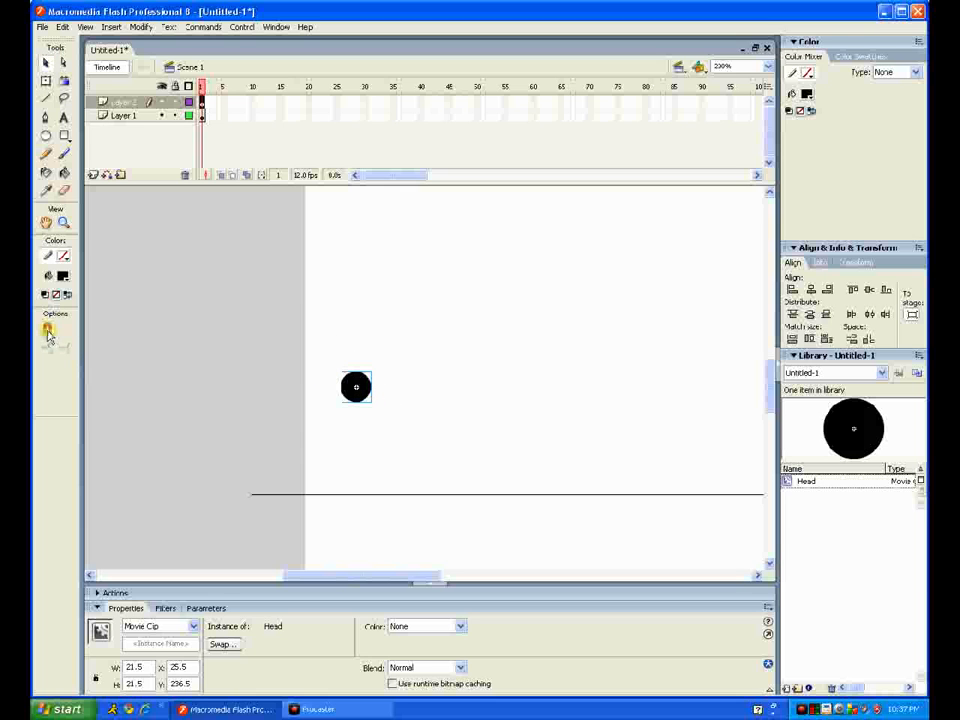
click(63, 223)
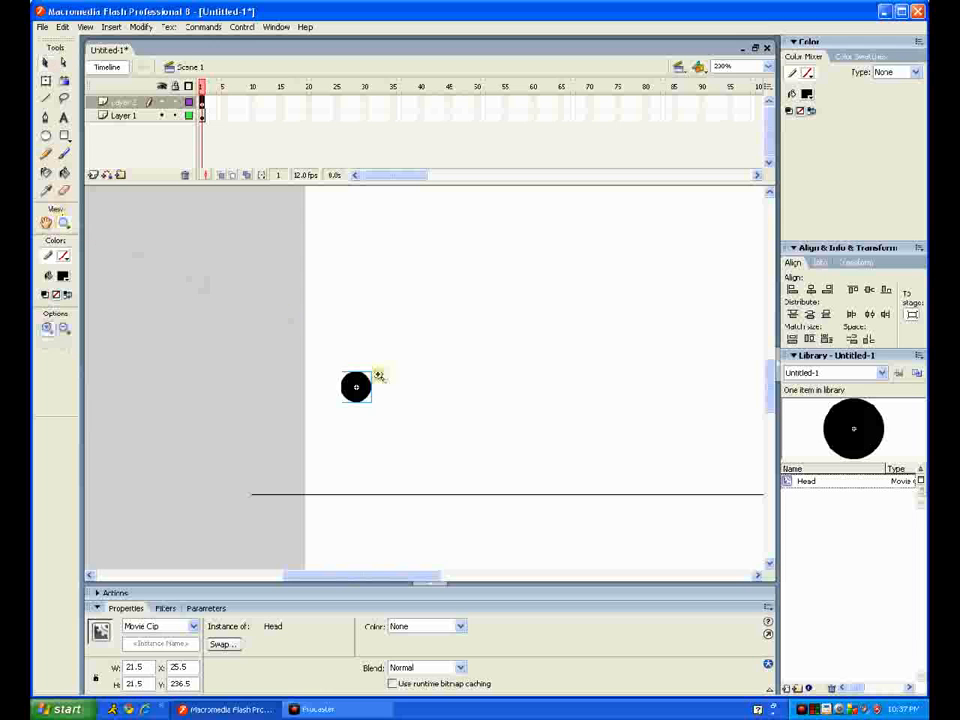
click(45, 62)
drag(429, 326, 358, 336)
Add a new layer directly above Layer 1, between the line and the circle layers.
click(65, 154)
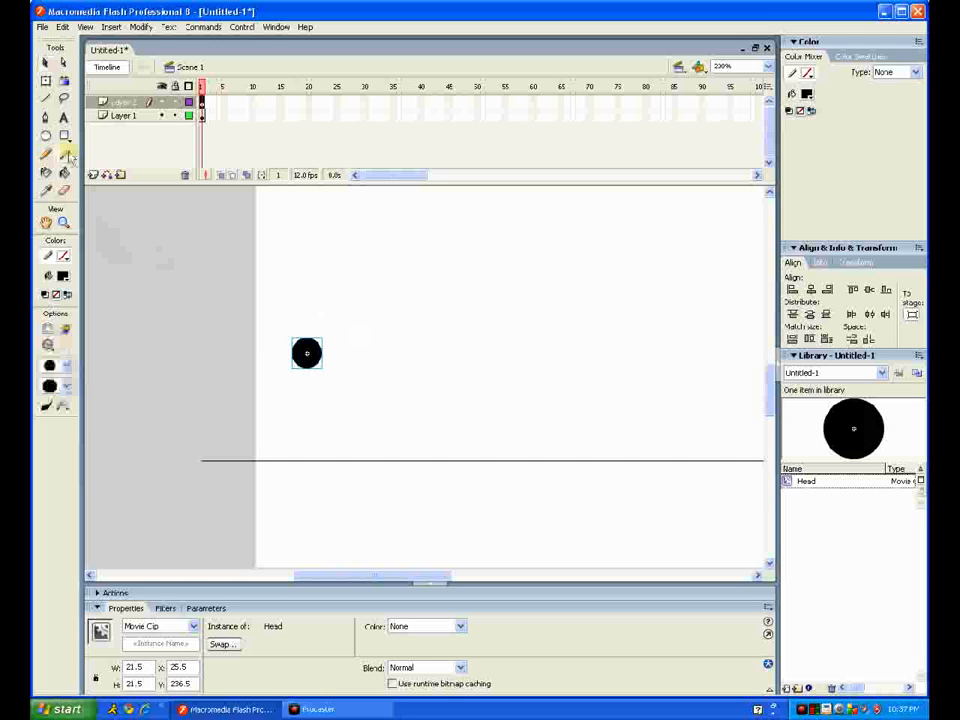
click(128, 115)
click(94, 175)
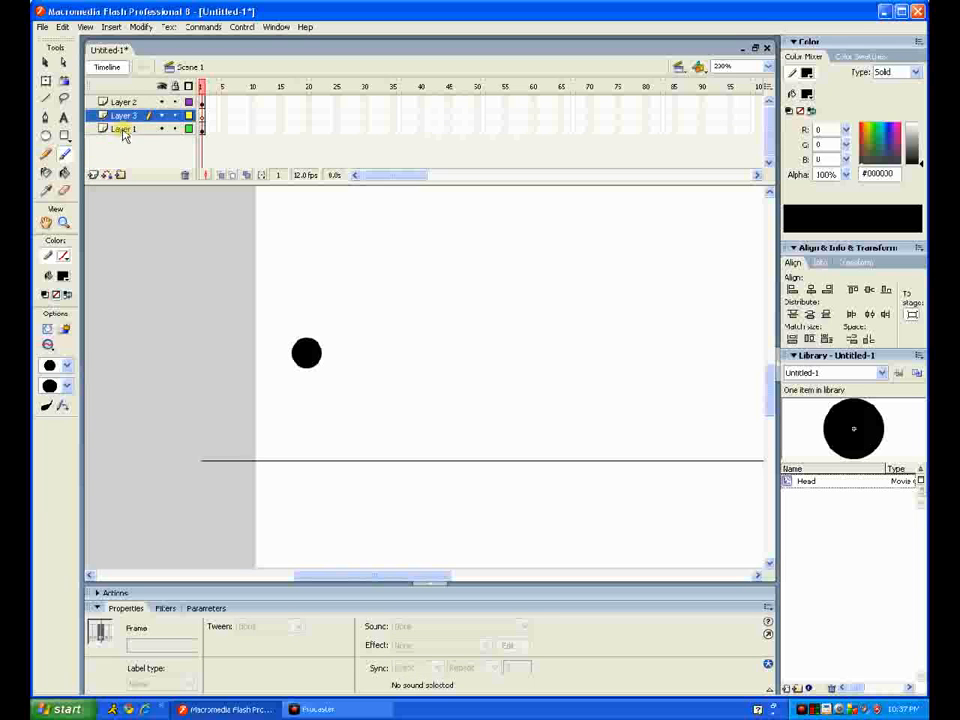
click(123, 130)
click(126, 117)
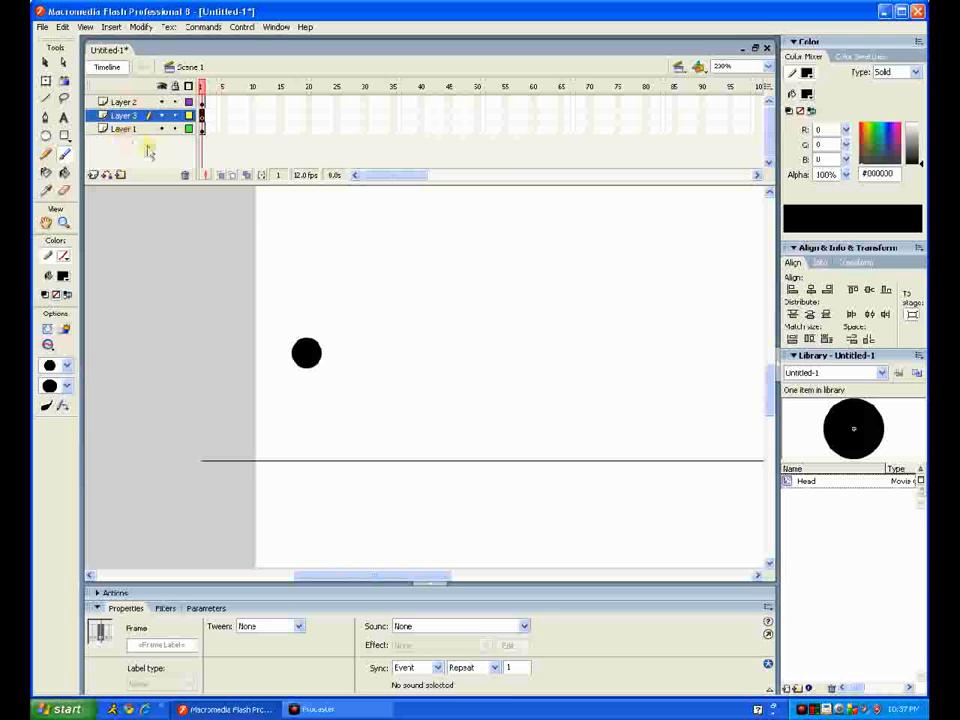
Rename Layer 1, which holds the horizontal line, to ground.
click(125, 129)
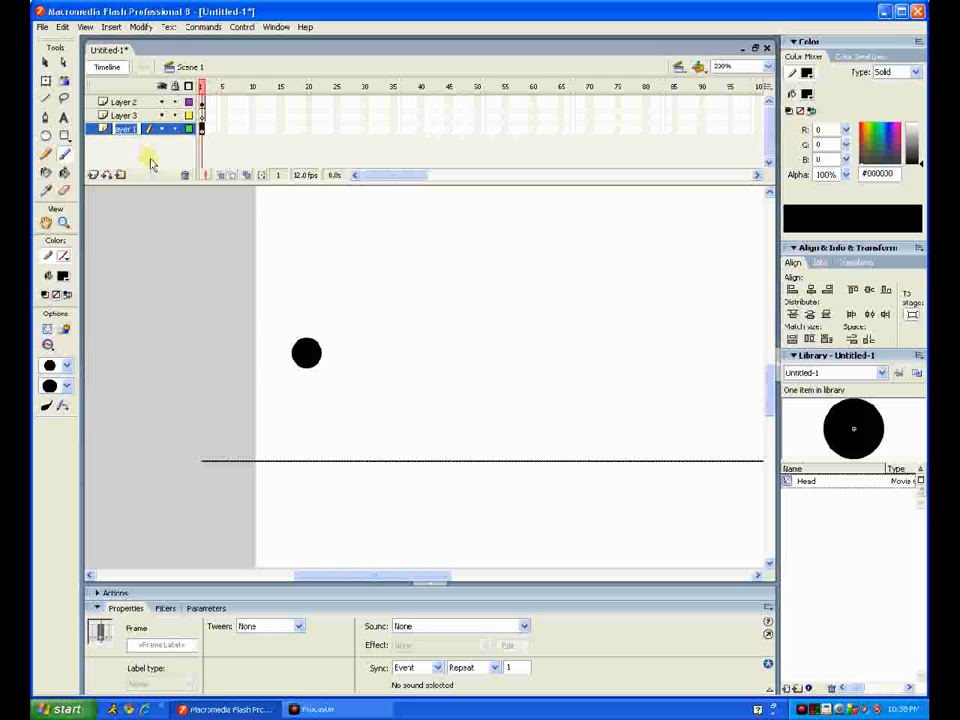
text(ground)
click(150, 158)
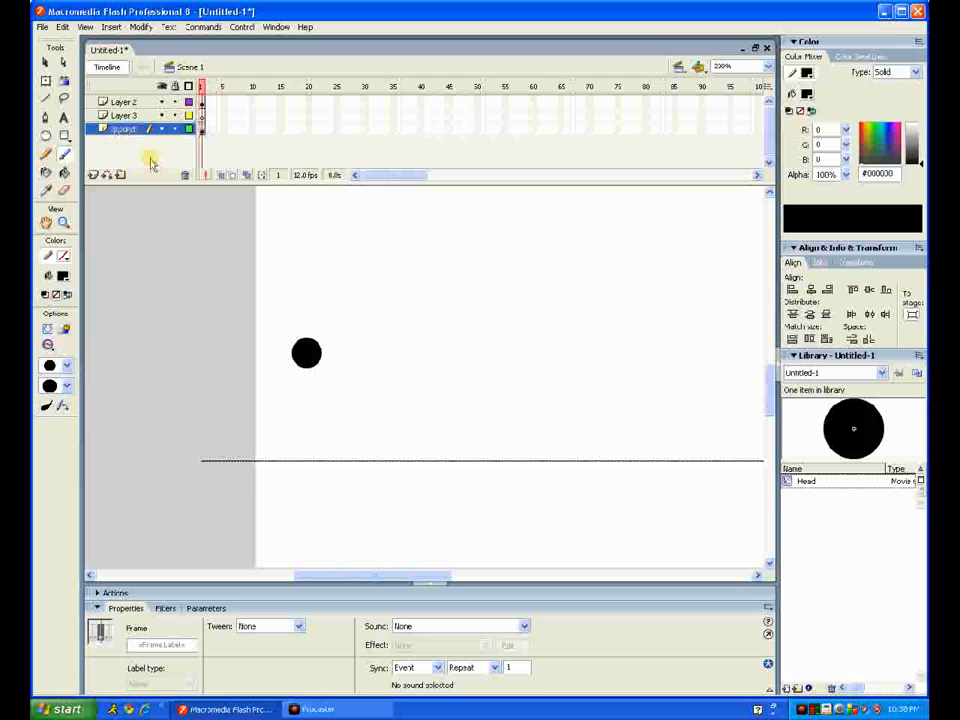
Rename Layer 3 to stick and Layer 2 to head.
double_click(123, 116)
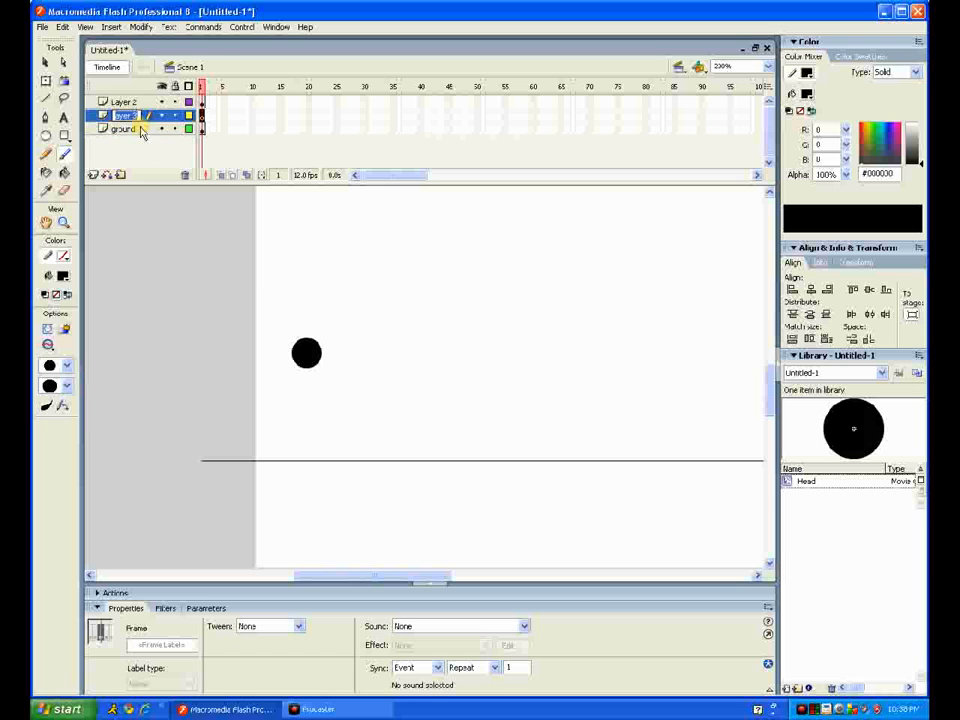
text(stick)
key(Return)
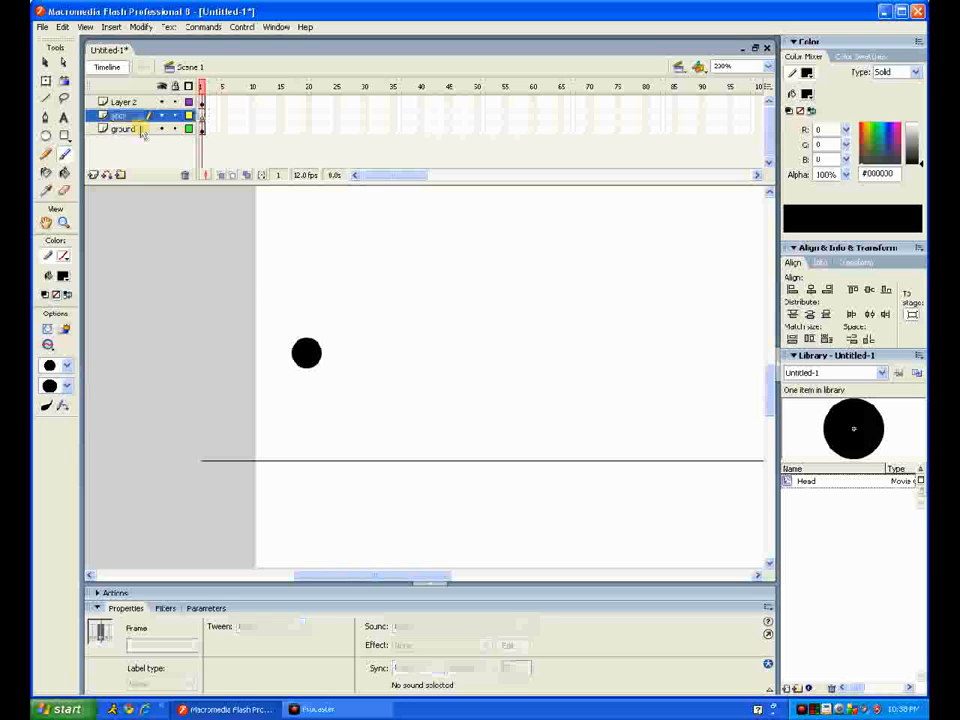
click(124, 102)
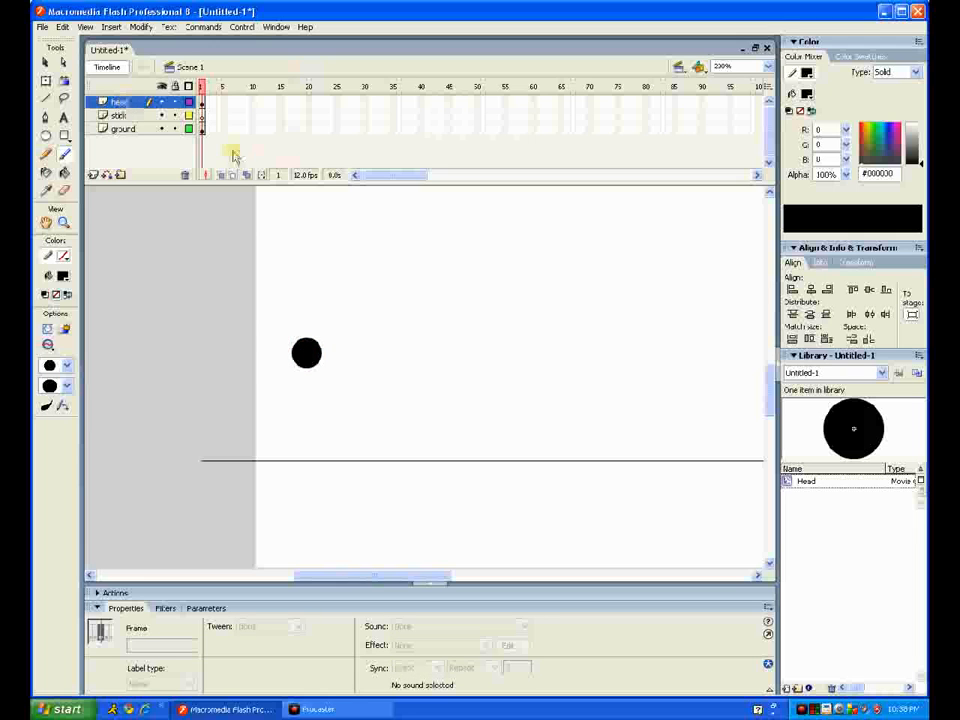
Make frame 1 of the stick layer active and set the Brush tool to the seventh-smallest brush size.
click(209, 118)
key(space)
mouse_move(337, 362)
mouse_down()
mouse_move(373, 371)
mouse_move(370, 393)
mouse_up()
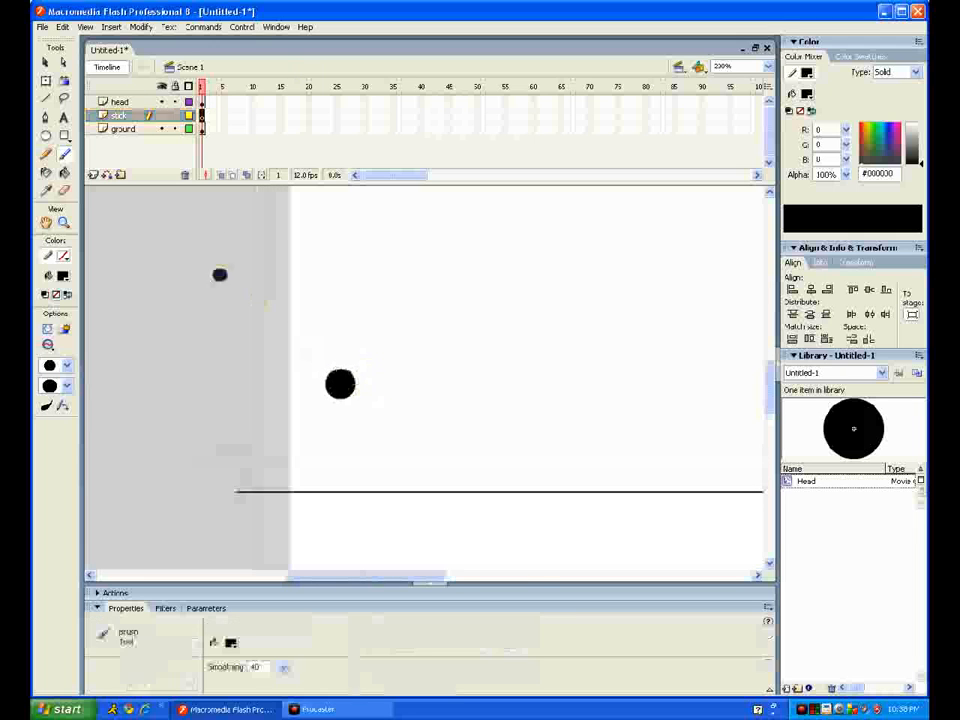
click(67, 367)
click(56, 476)
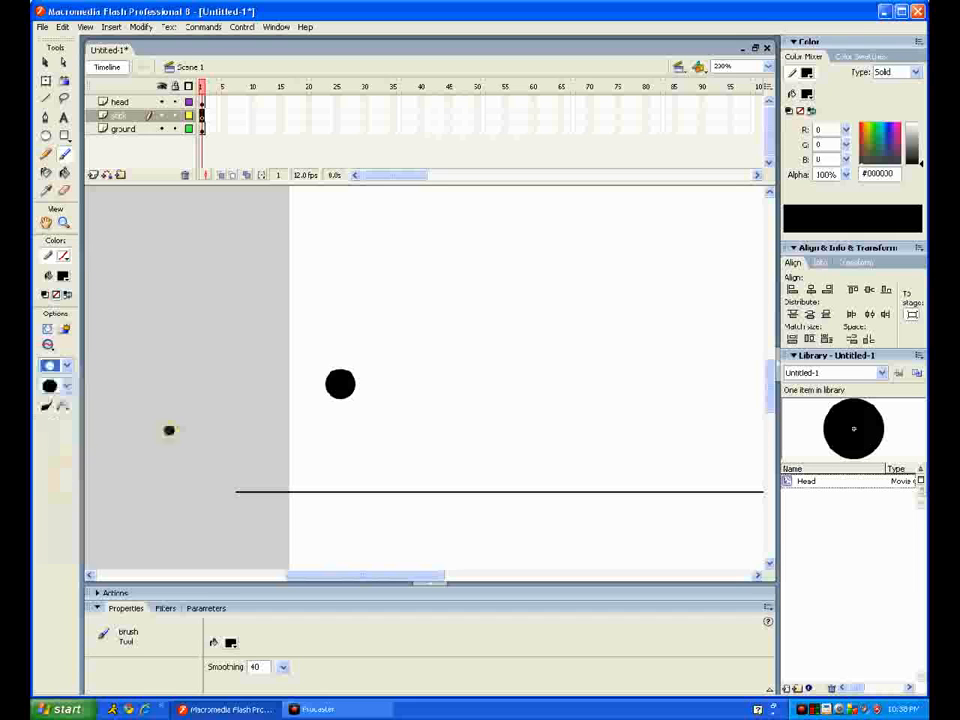
click(163, 162)
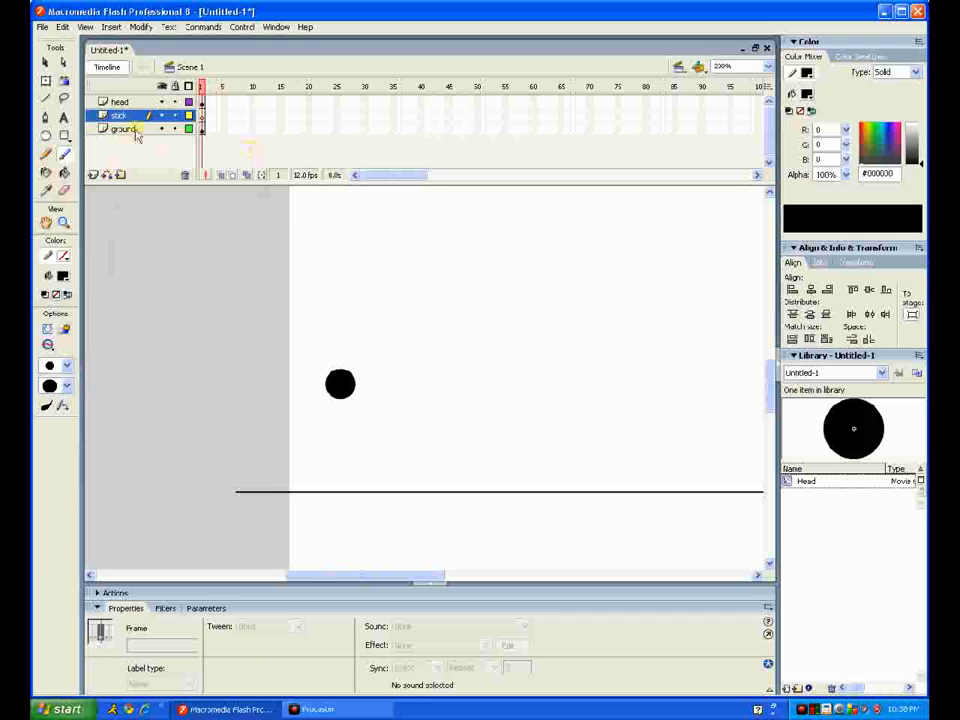
click(66, 368)
click(66, 156)
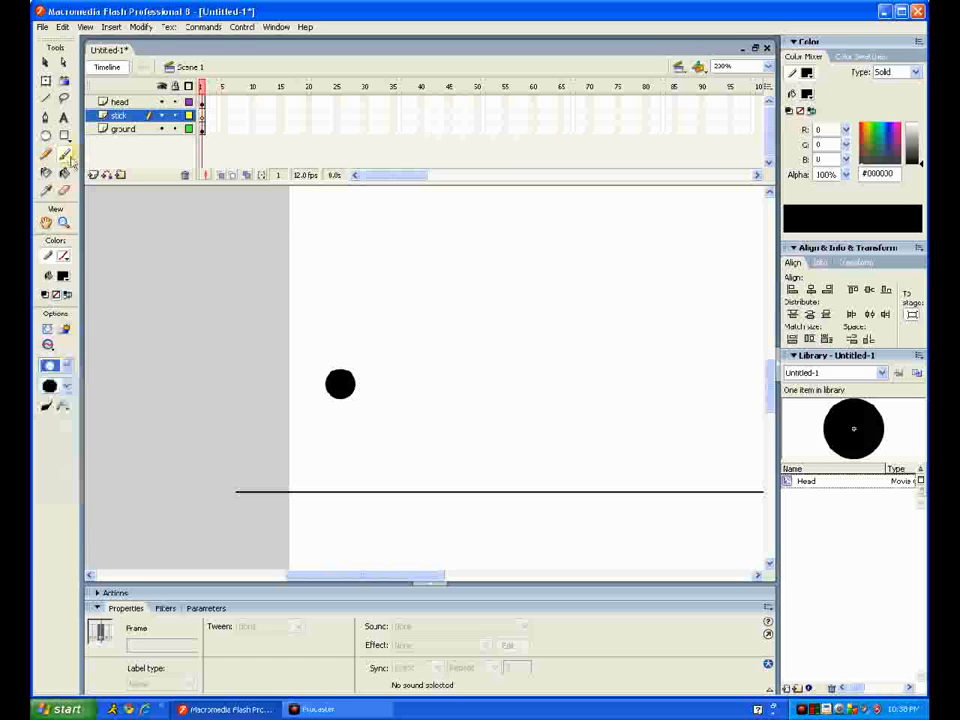
click(65, 367)
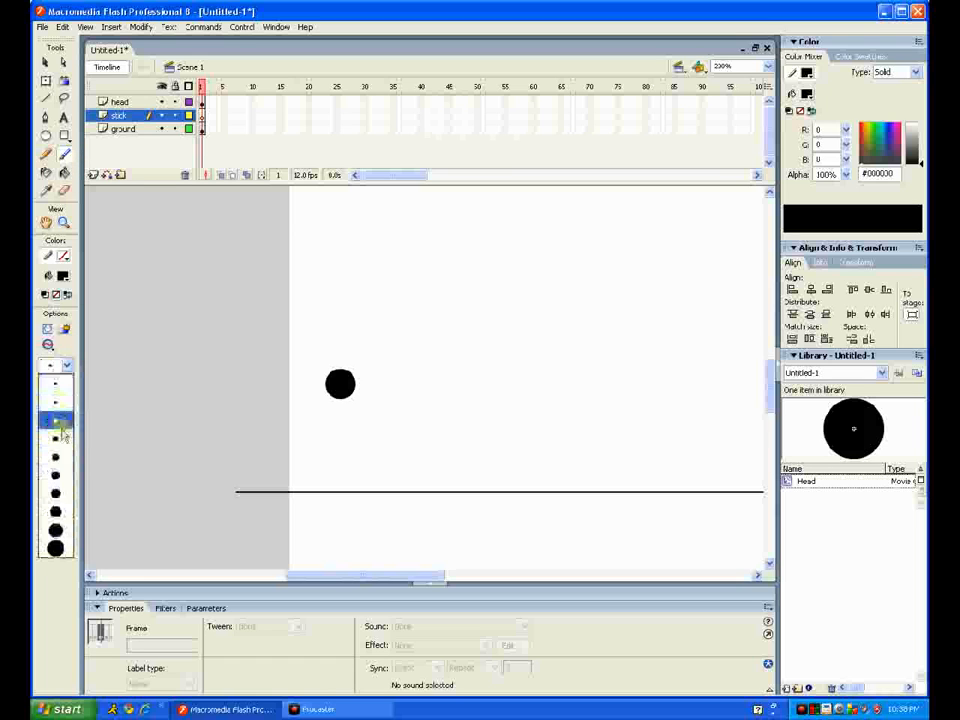
click(57, 495)
click(64, 222)
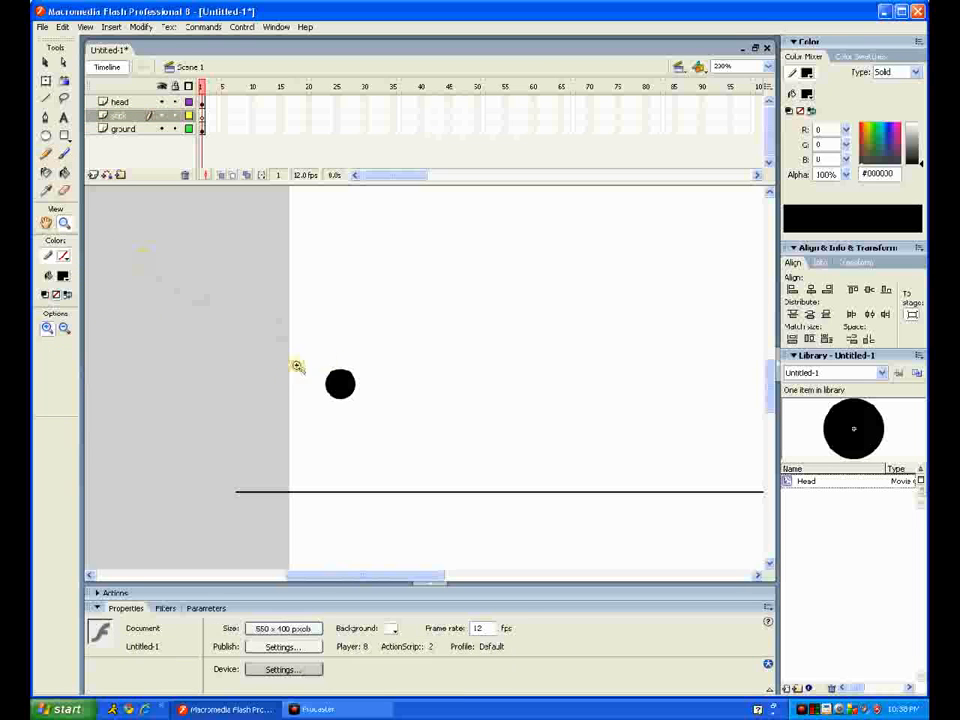
Paint the forward-leaning torso and the front leg reaching the ground line with the Brush tool in frame 1 of the stick layer.
click(65, 155)
key(space)
drag(345, 417, 338, 395)
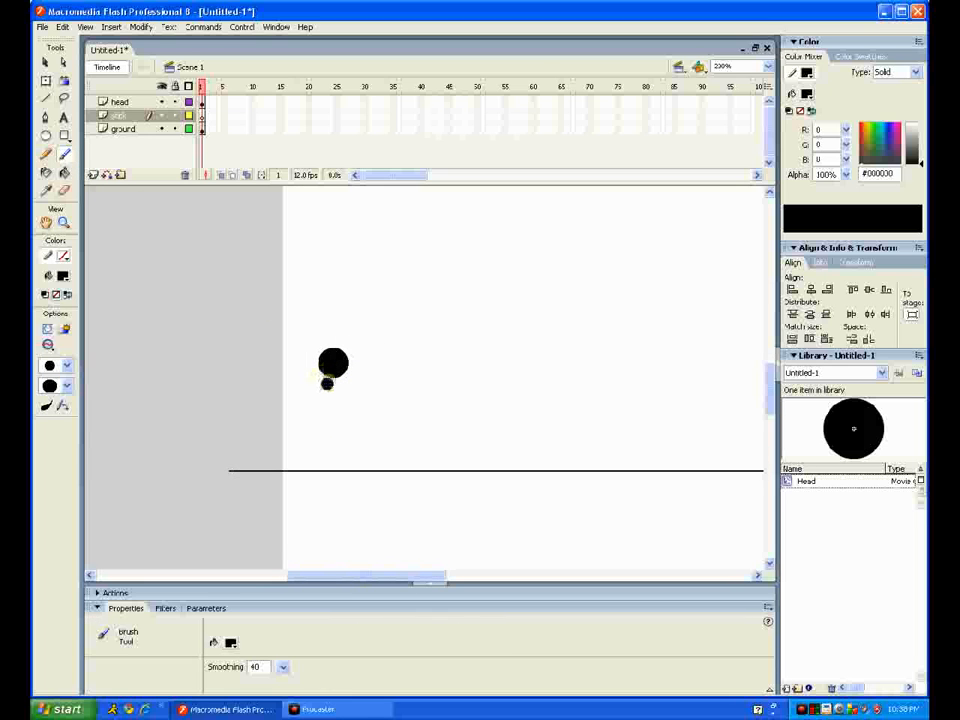
drag(333, 364, 292, 399)
key(ctrl+z)
mouse_move(332, 364)
mouse_down()
mouse_move(286, 415)
mouse_move(329, 468)
mouse_up()
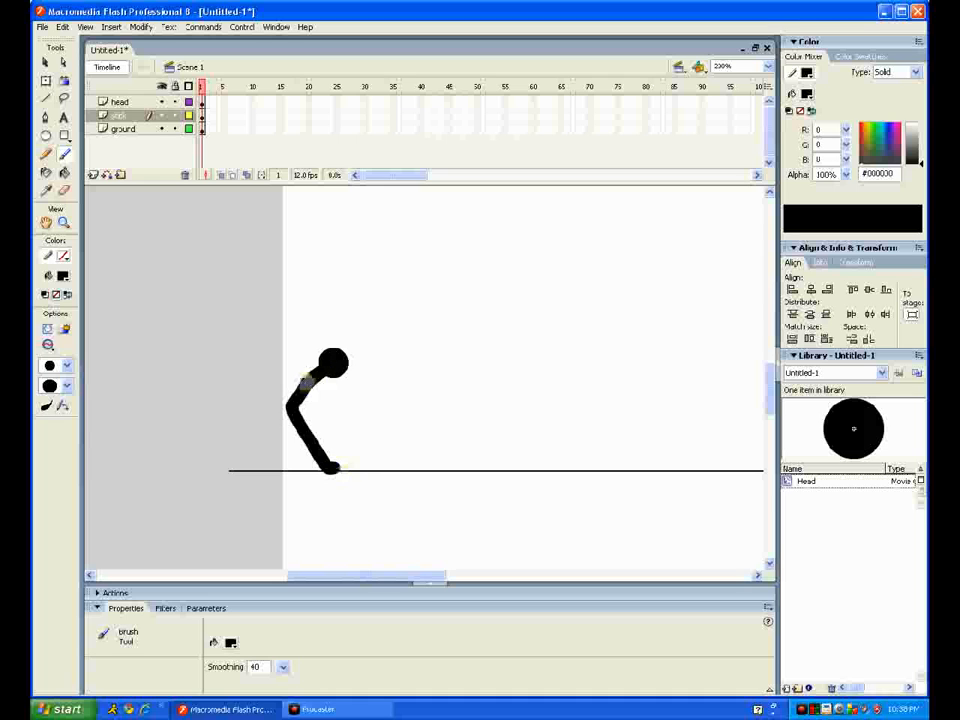
Paint the trailing back leg, the bent forward arm and the bent rear arm of the frame 1 running figure.
mouse_move(290, 406)
mouse_down()
mouse_move(258, 425)
mouse_move(216, 422)
mouse_up()
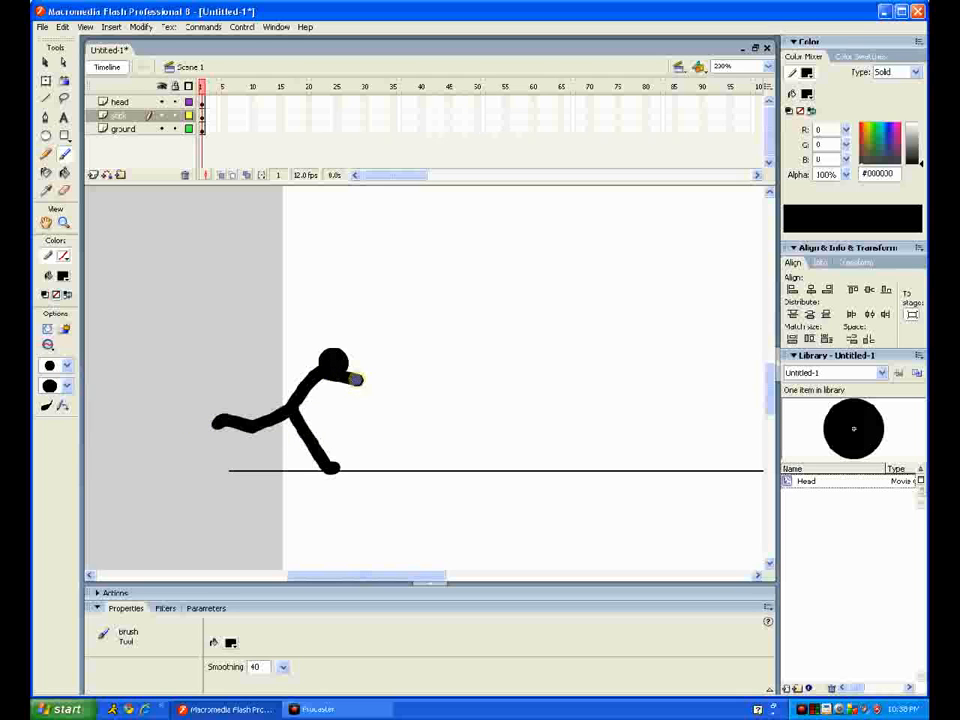
drag(355, 380, 370, 359)
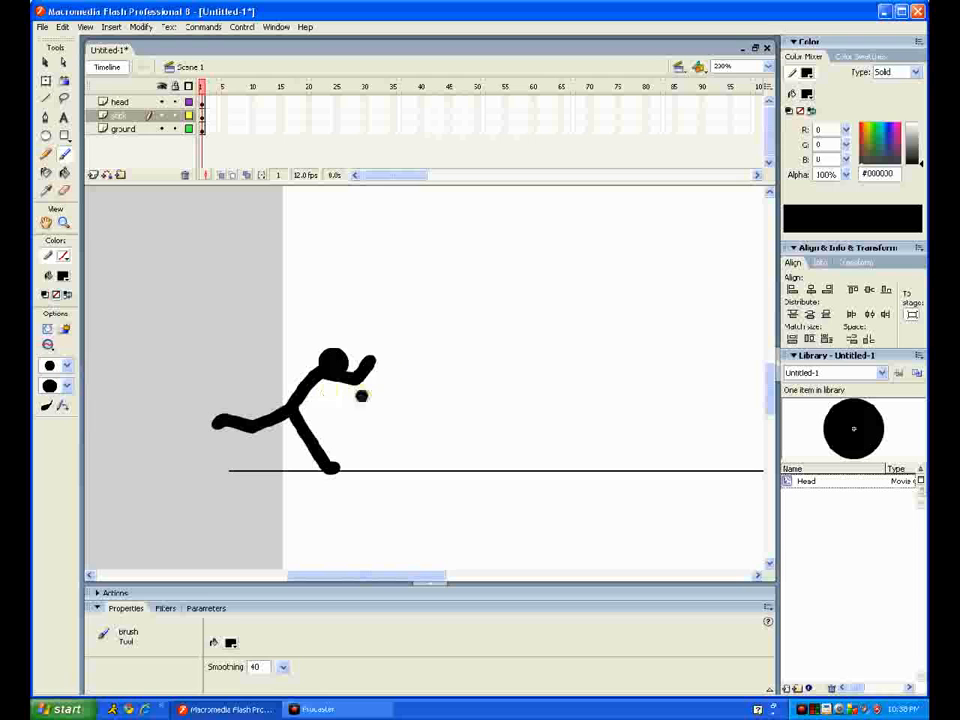
drag(320, 368, 288, 362)
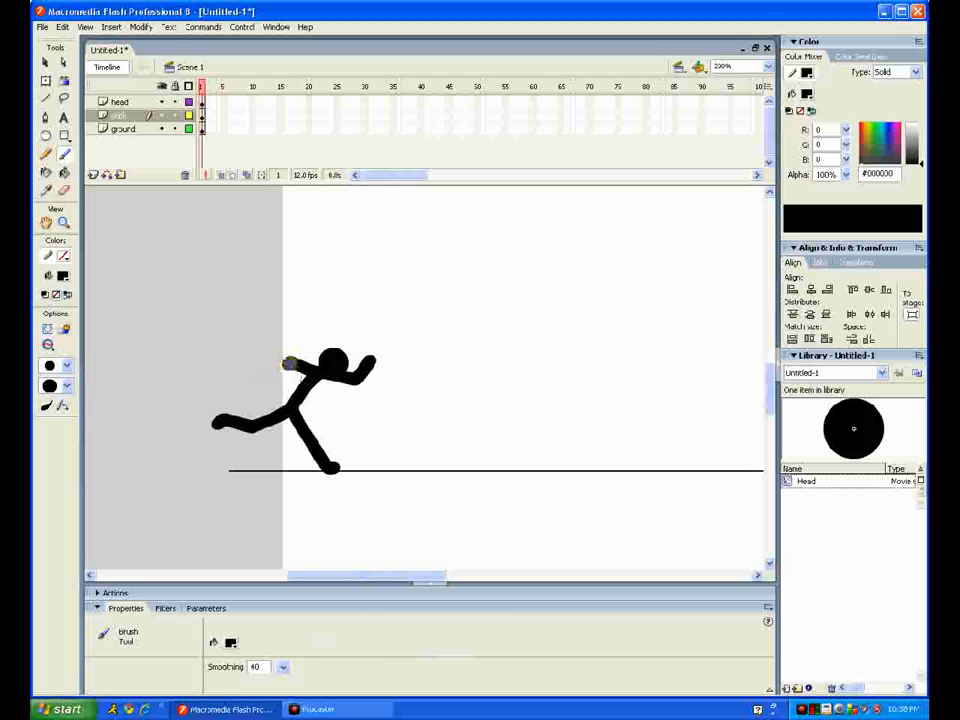
drag(290, 362, 262, 377)
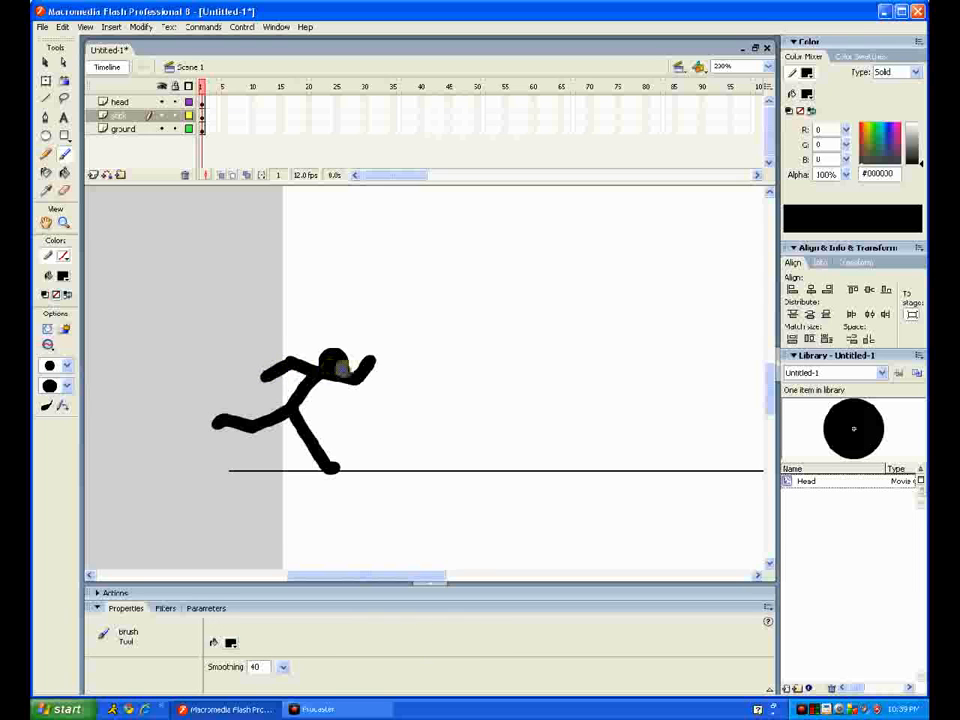
Extend the animation to frame 2 with a blank keyframe on the stick layer, and turn on onion skinning.
click(203, 116)
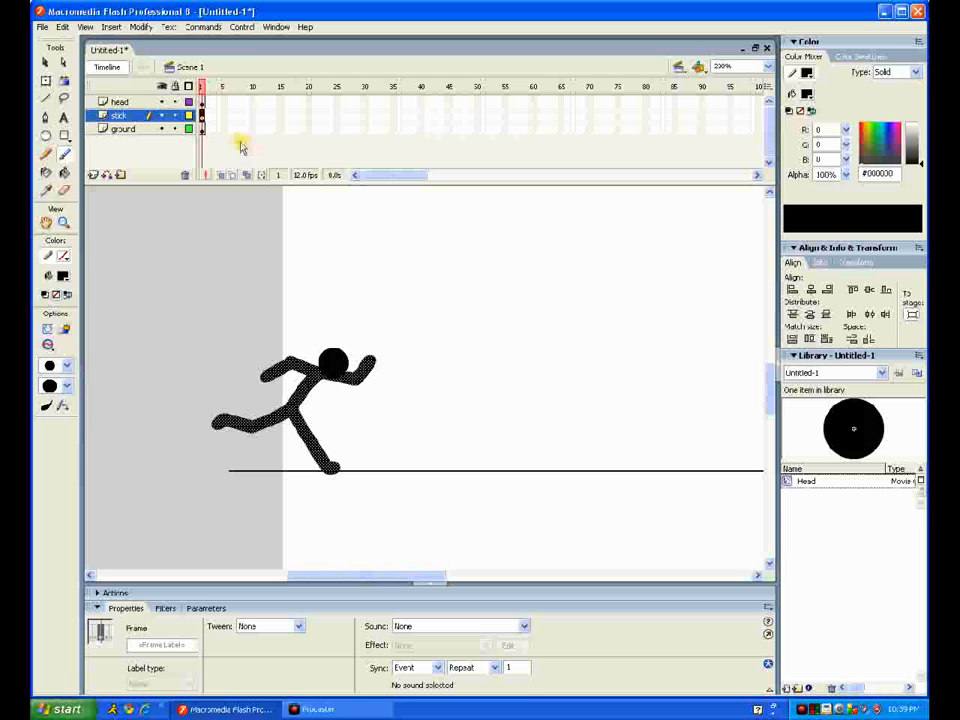
click(206, 116)
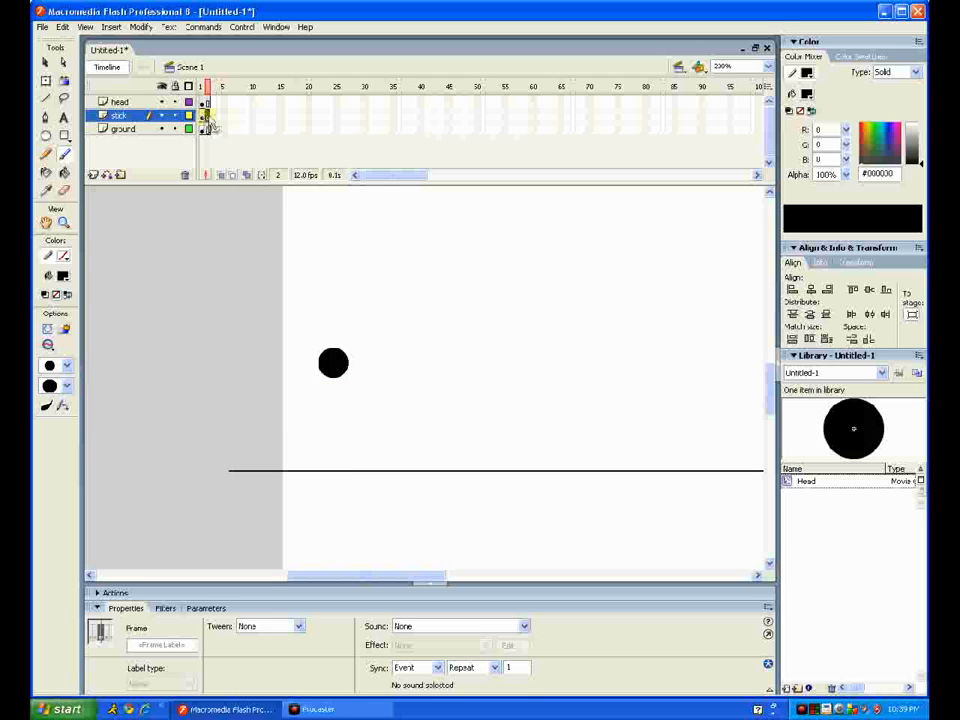
click(221, 175)
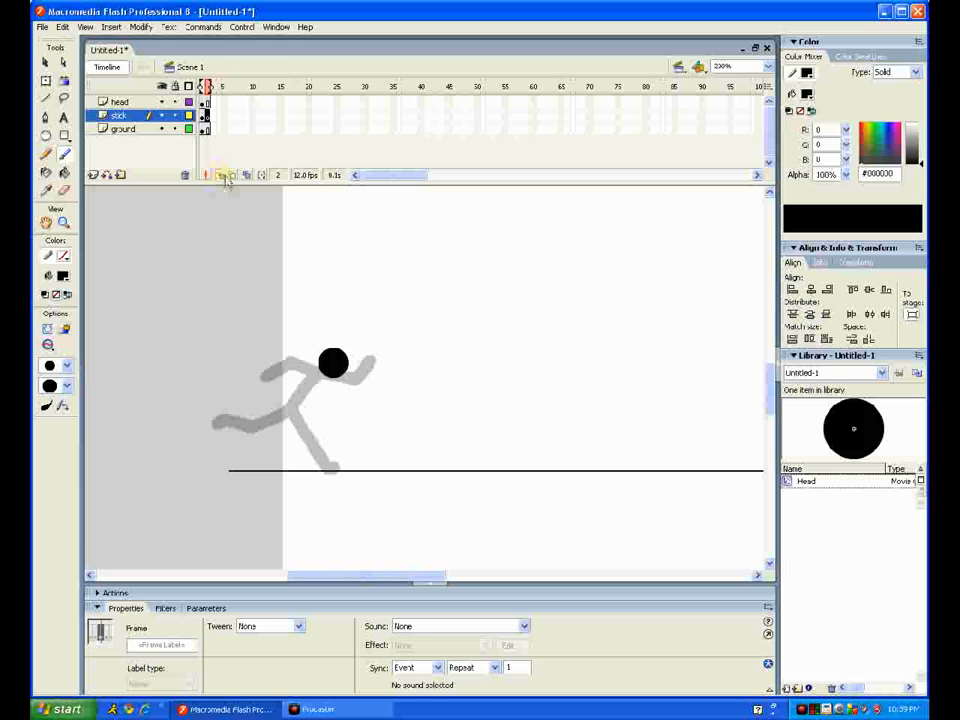
drag(307, 364, 343, 347)
drag(279, 269, 143, 262)
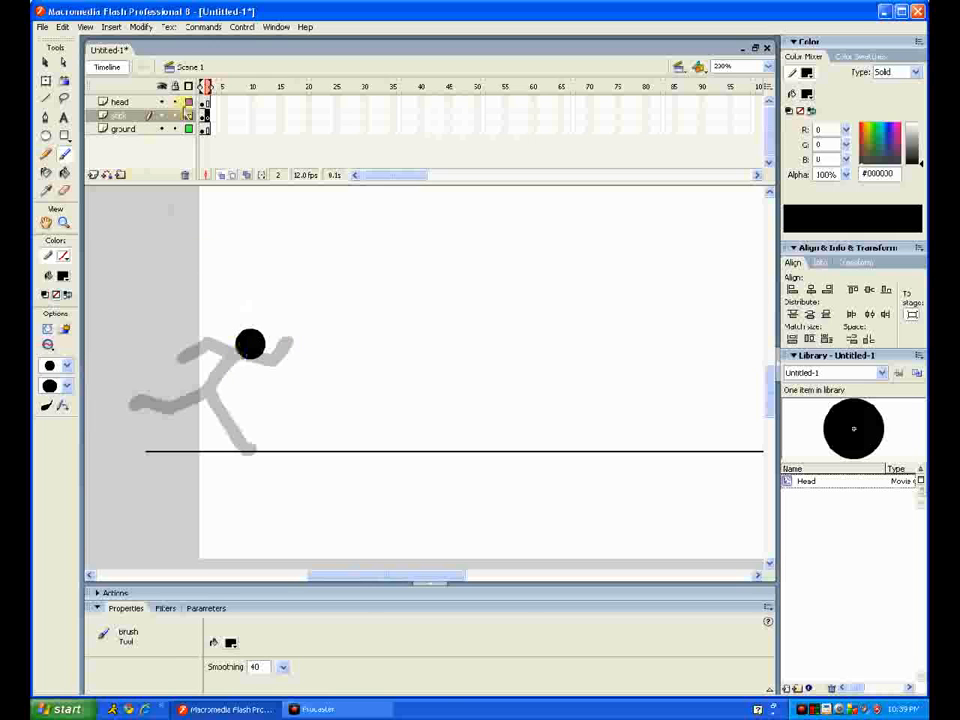
Add a keyframe at frame 2 of the head layer and move the head forward to about X 40.5, Y 237.5.
click(206, 102)
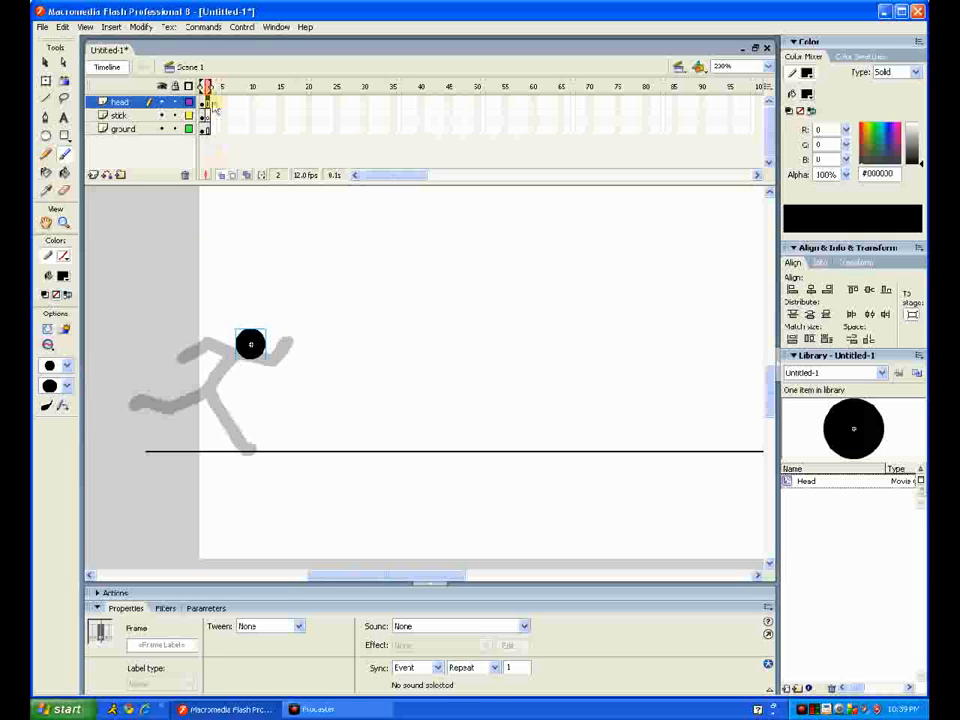
click(45, 61)
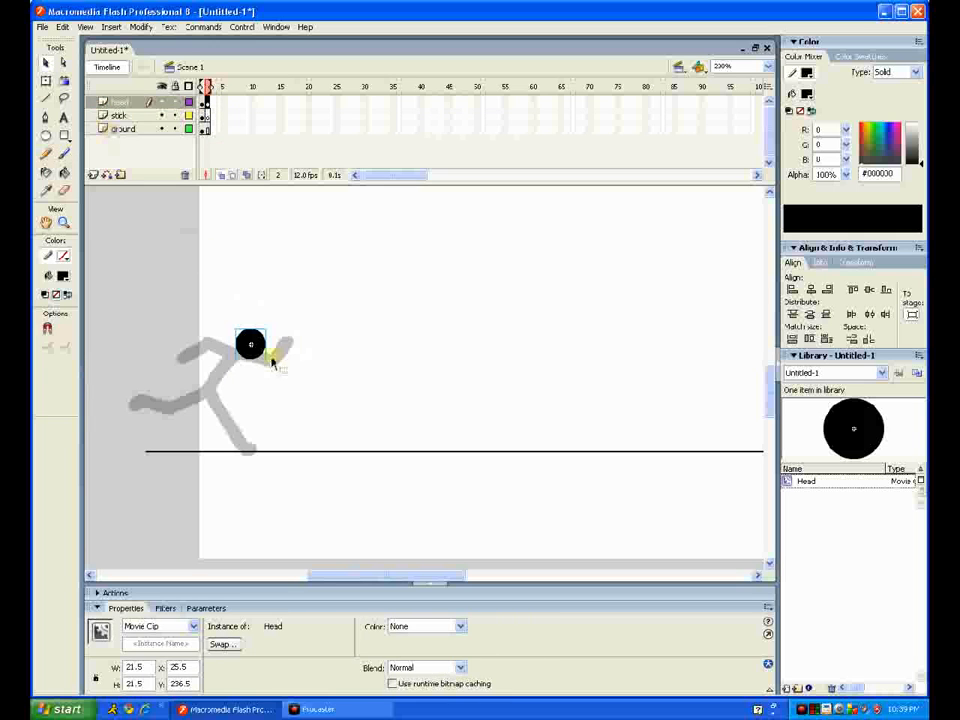
drag(270, 363, 293, 371)
key(b)
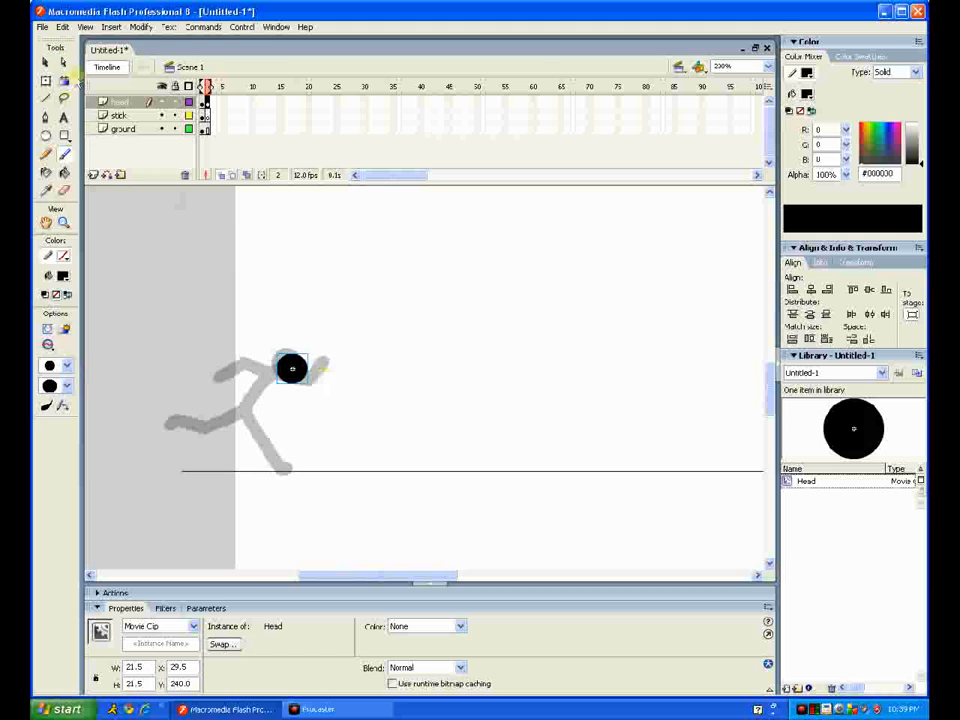
click(46, 62)
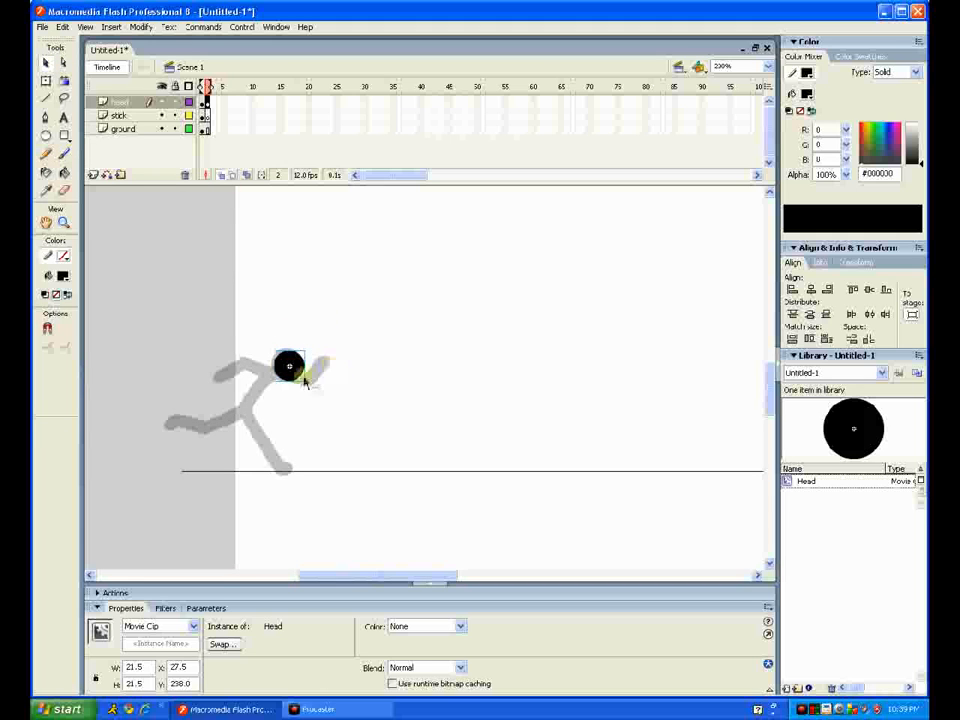
drag(310, 384, 326, 381)
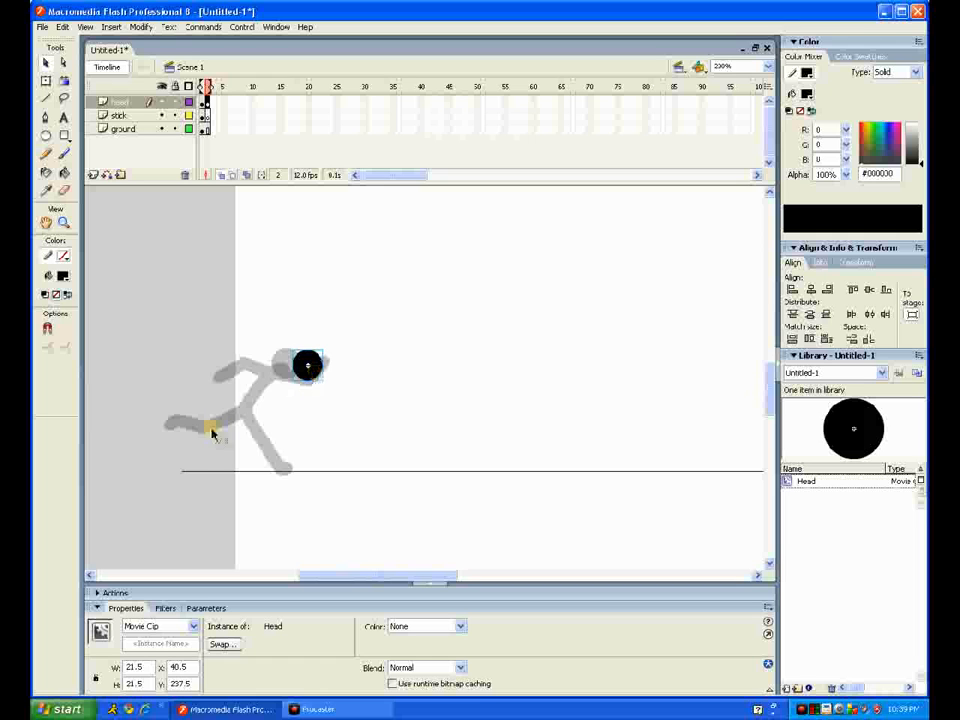
Brush the torso, planted leg, raised back leg and both bent arms of the second running pose in frame 2 of the stick layer.
click(207, 116)
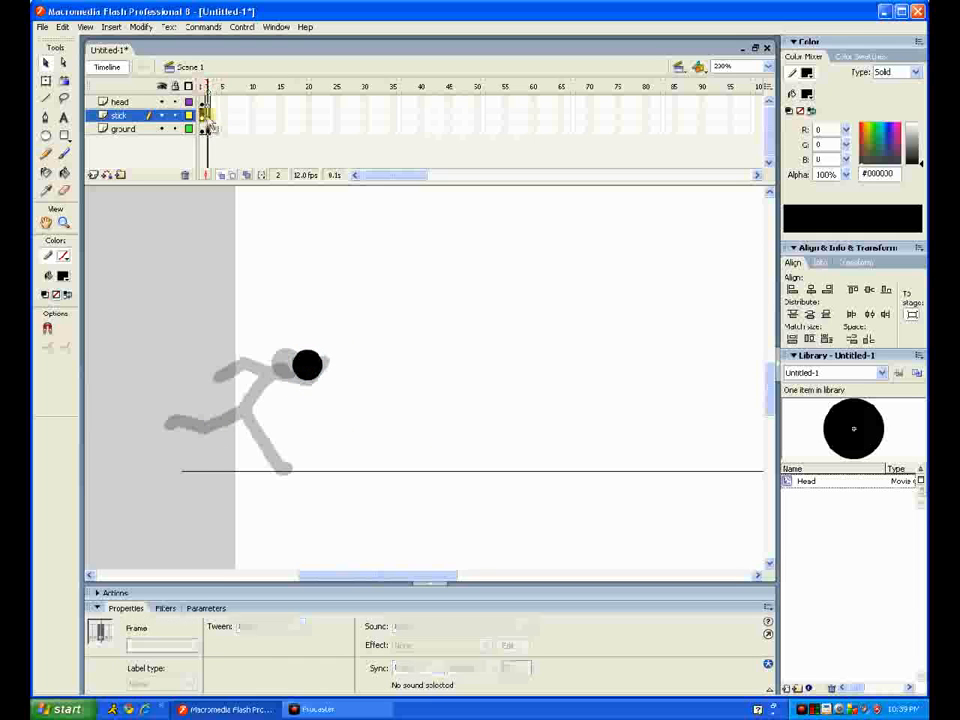
click(64, 154)
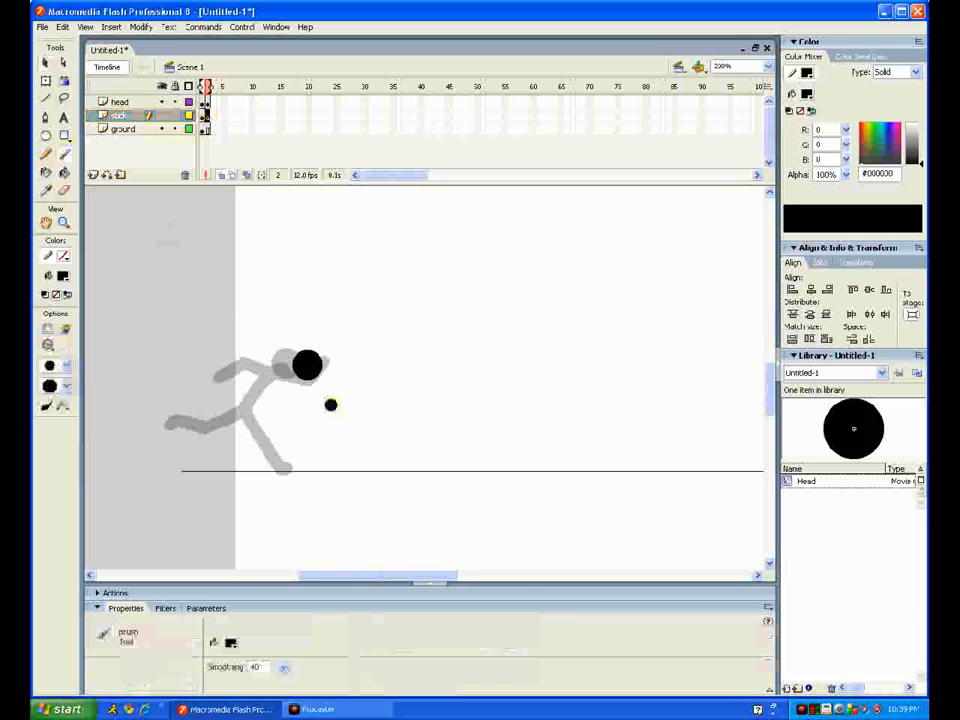
mouse_move(306, 368)
mouse_down()
mouse_move(280, 409)
mouse_move(280, 397)
mouse_move(284, 470)
mouse_up()
key(ctrl+z)
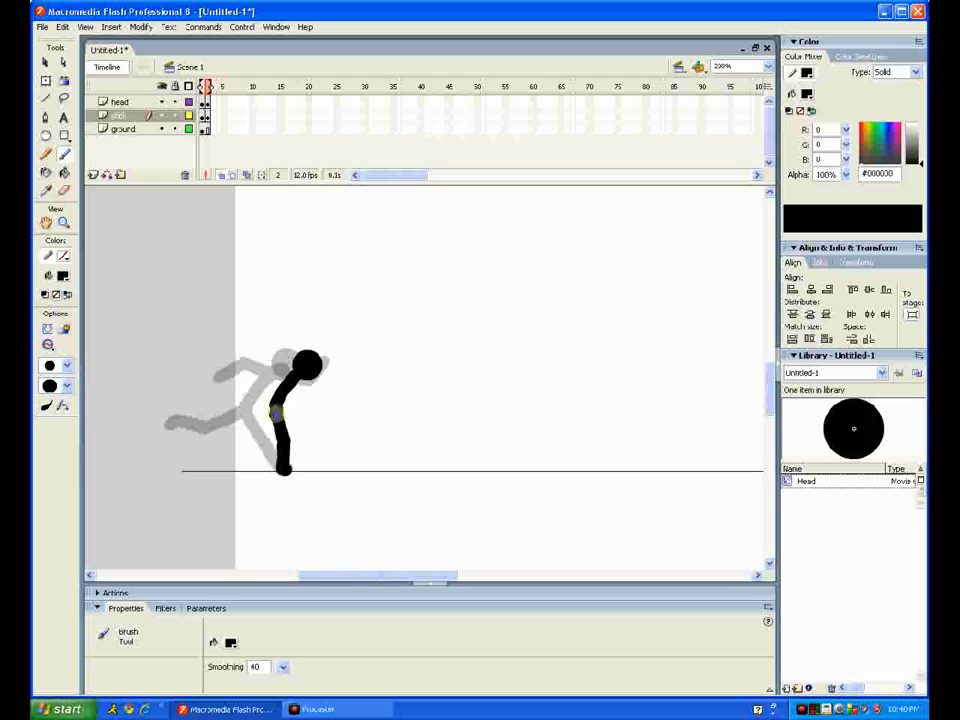
mouse_move(275, 408)
mouse_down()
mouse_move(259, 431)
mouse_move(215, 437)
mouse_up()
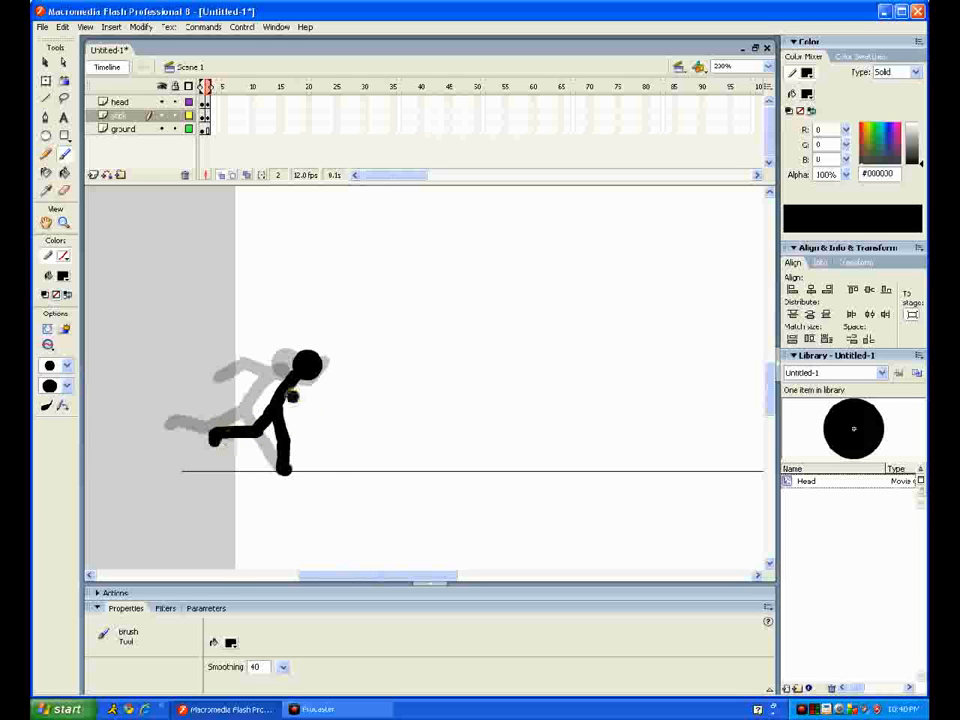
mouse_move(293, 385)
mouse_down()
mouse_move(320, 396)
mouse_move(330, 378)
mouse_move(267, 381)
mouse_move(271, 397)
mouse_up()
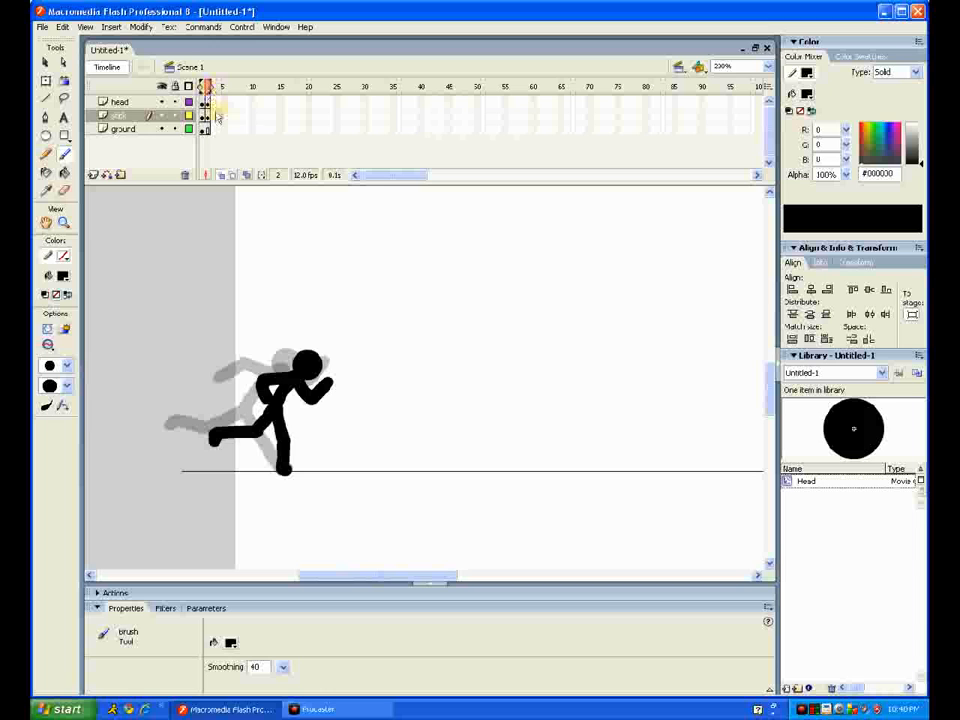
Add frame 3 with a blank stick keyframe and a head keyframe, and move the head forward to about X 60, Y 235.5.
key(F7)
click(213, 103)
key(F6)
click(46, 63)
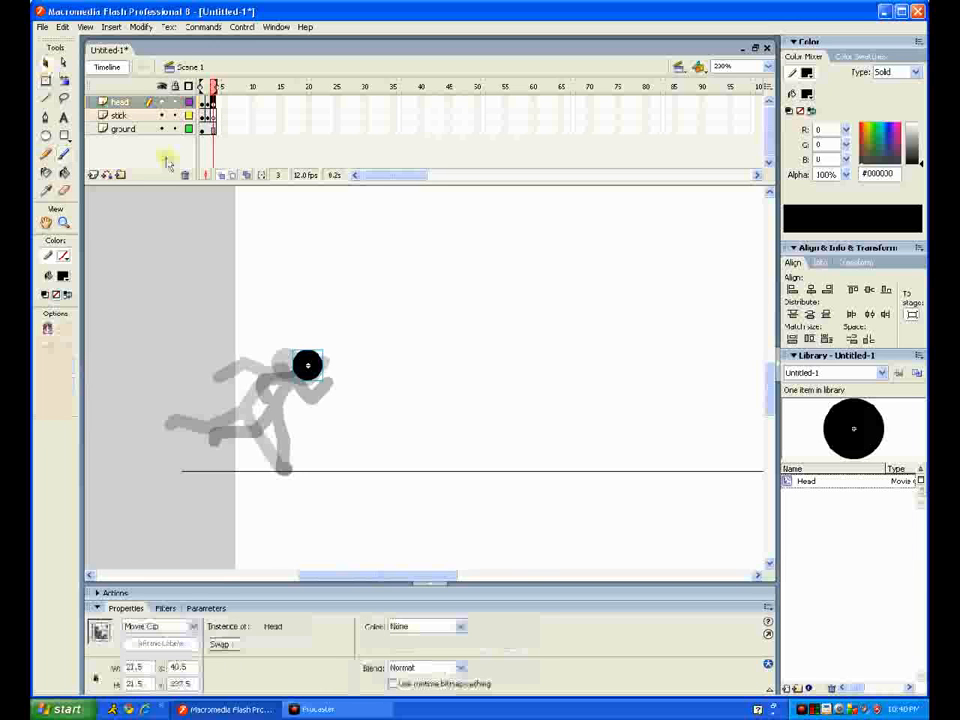
mouse_move(309, 369)
mouse_down()
mouse_move(333, 371)
mouse_move(334, 388)
mouse_move(307, 391)
mouse_move(292, 379)
mouse_up()
key(space)
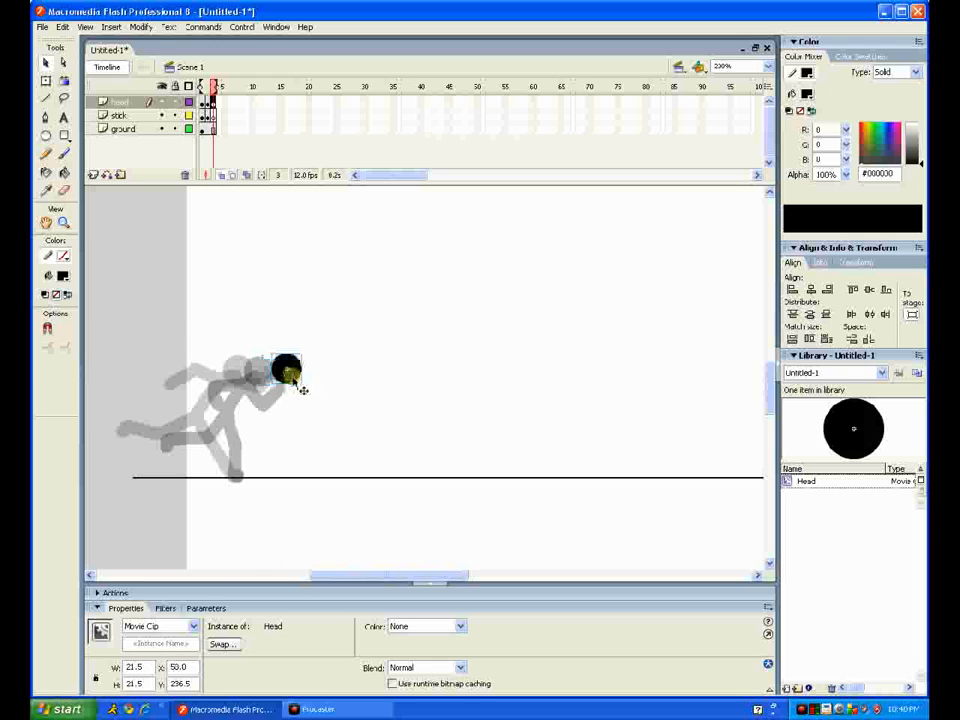
Brush the torso, both legs drawn close together and both arms of the third running pose in frame 3 of the stick layer.
click(64, 153)
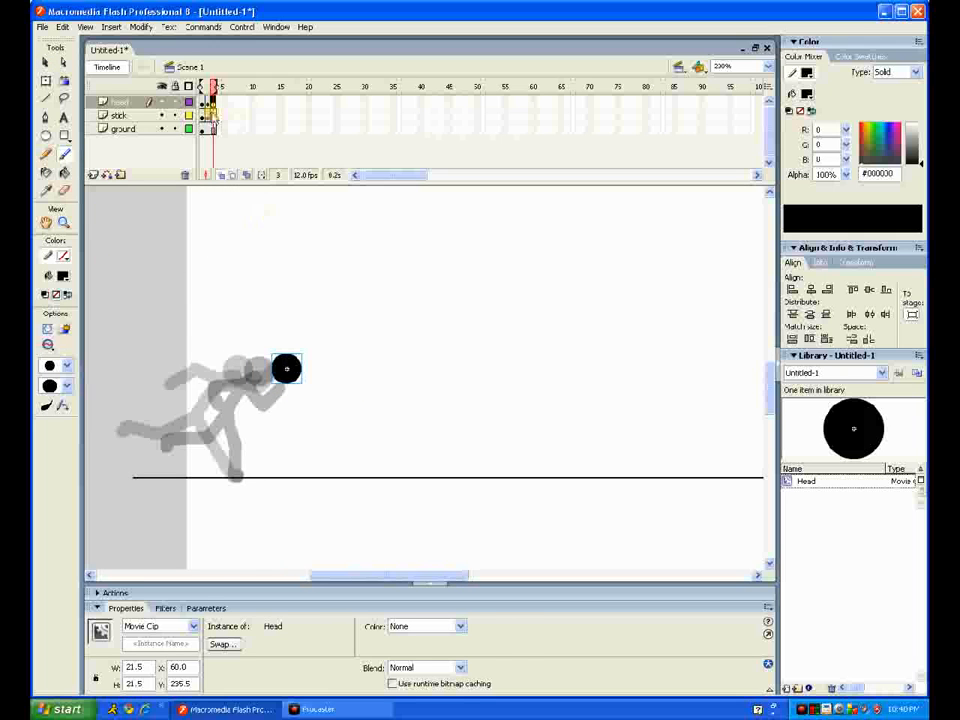
click(211, 115)
mouse_move(284, 372)
mouse_down()
mouse_move(259, 407)
mouse_move(236, 476)
mouse_up()
key(ctrl+z)
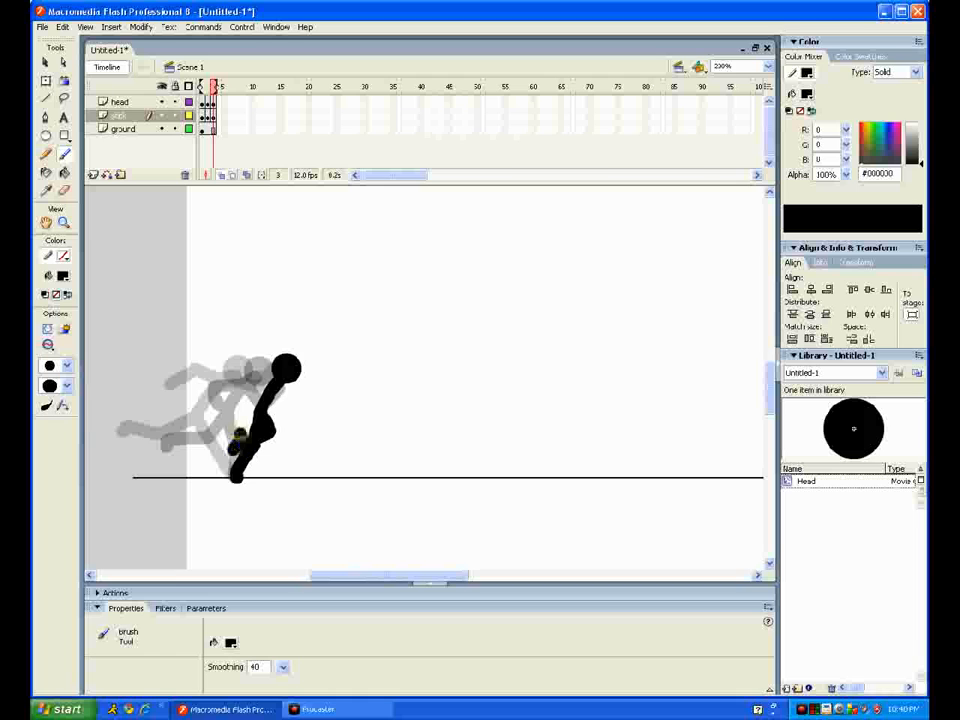
drag(273, 436, 233, 450)
drag(266, 433, 267, 435)
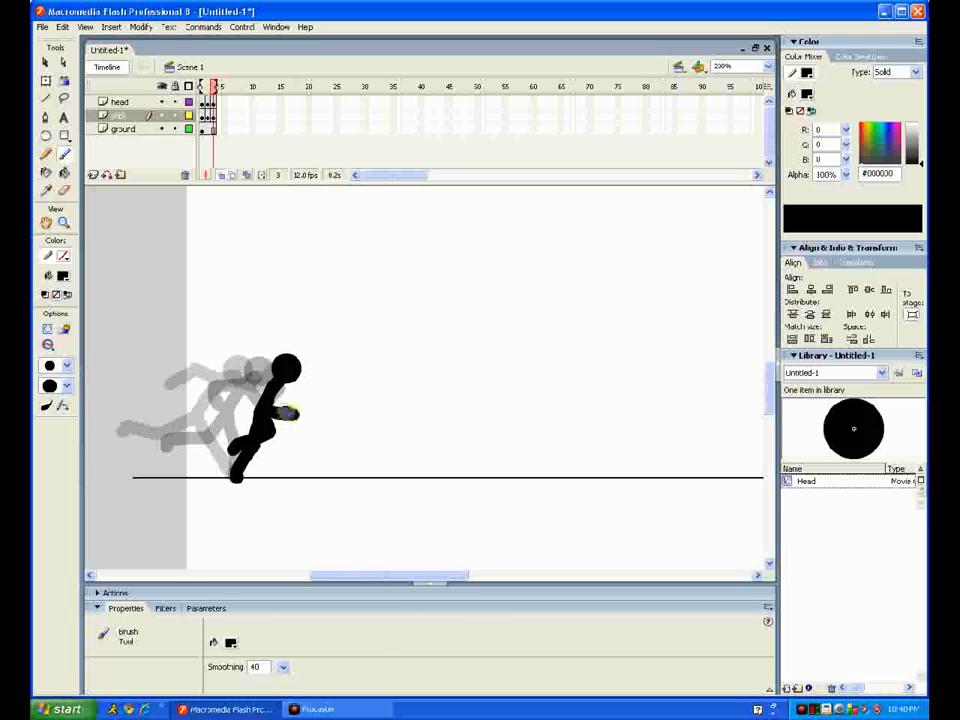
drag(272, 388, 250, 399)
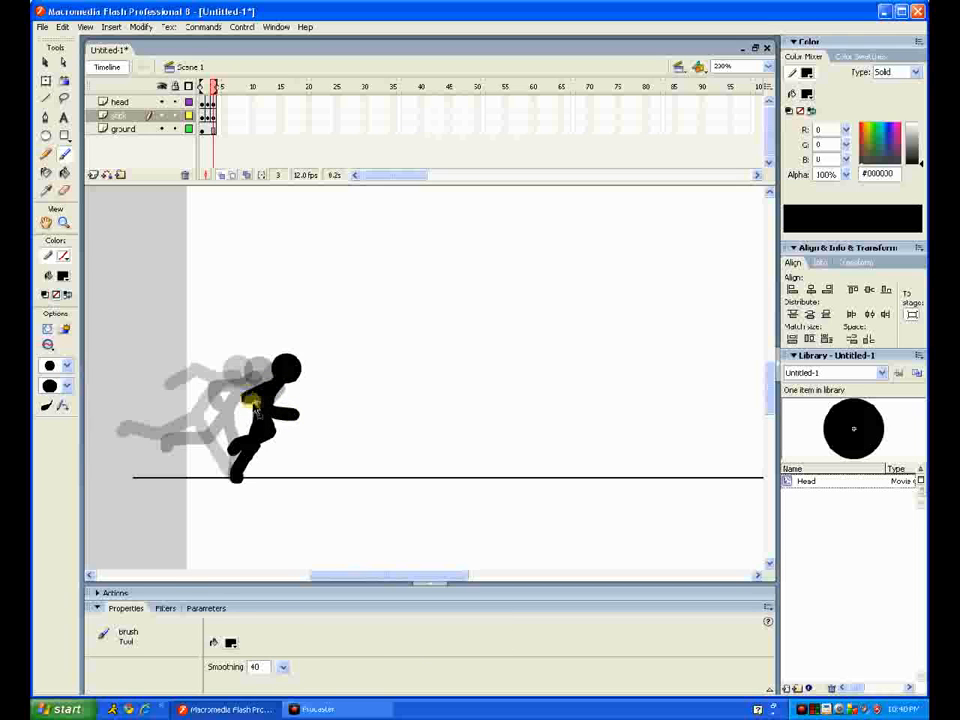
key(ctrl+z)
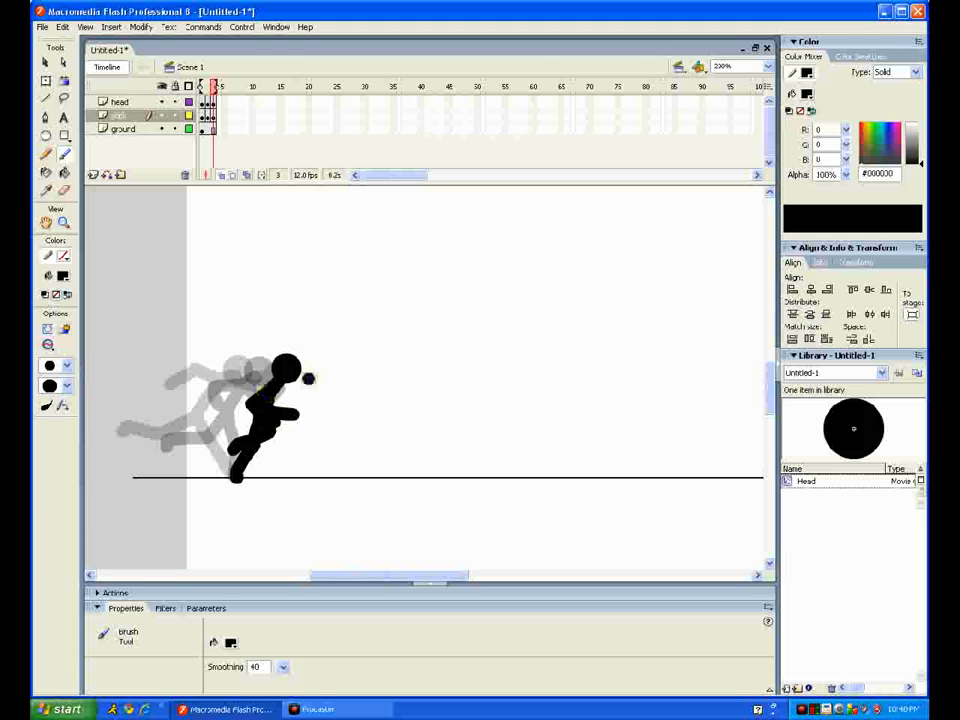
Add frame 4 with a blank stick keyframe and a head keyframe, and move the head forward by slightly more than its own width.
key(F7)
click(220, 103)
key(F6)
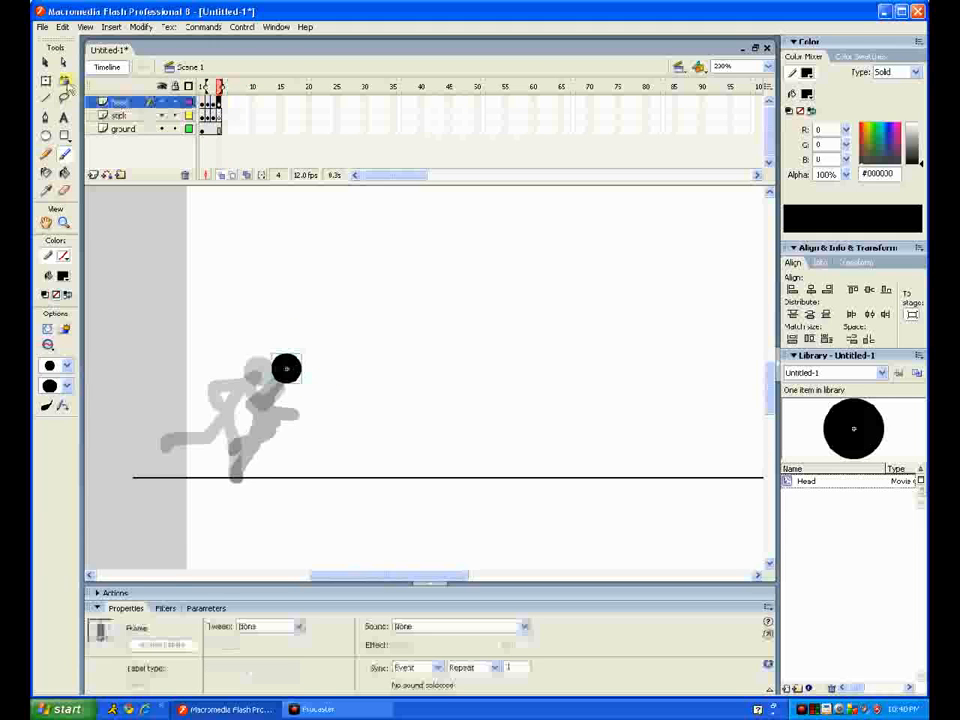
click(46, 63)
drag(291, 376, 330, 372)
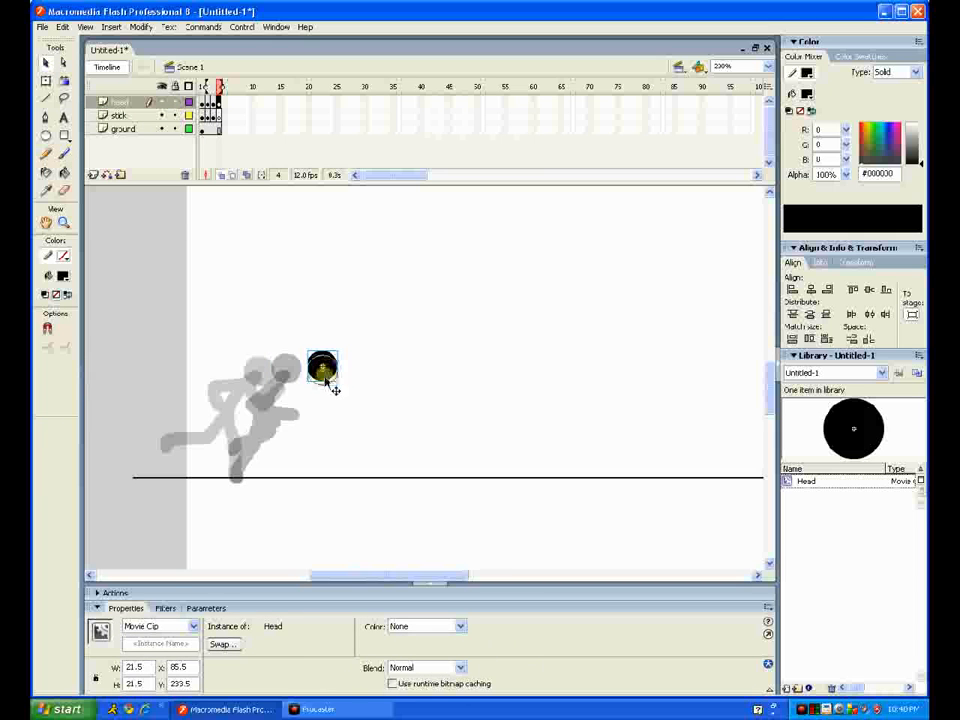
Brush the torso, straight pushing leg, bent front leg and both arms of the fourth running pose in frame 4 of the stick layer.
click(222, 116)
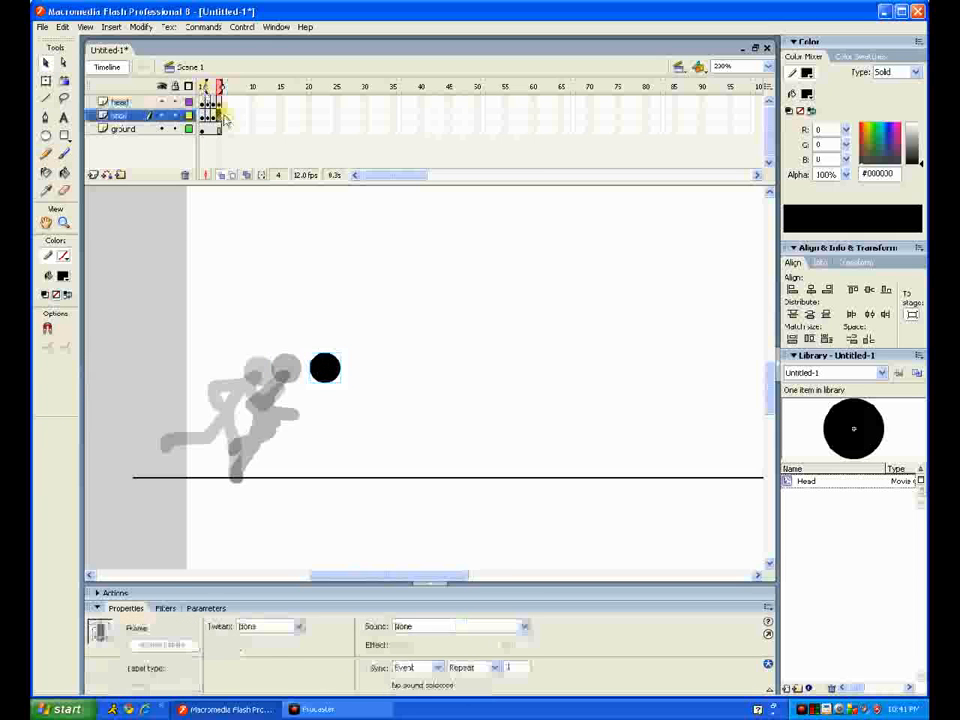
click(64, 153)
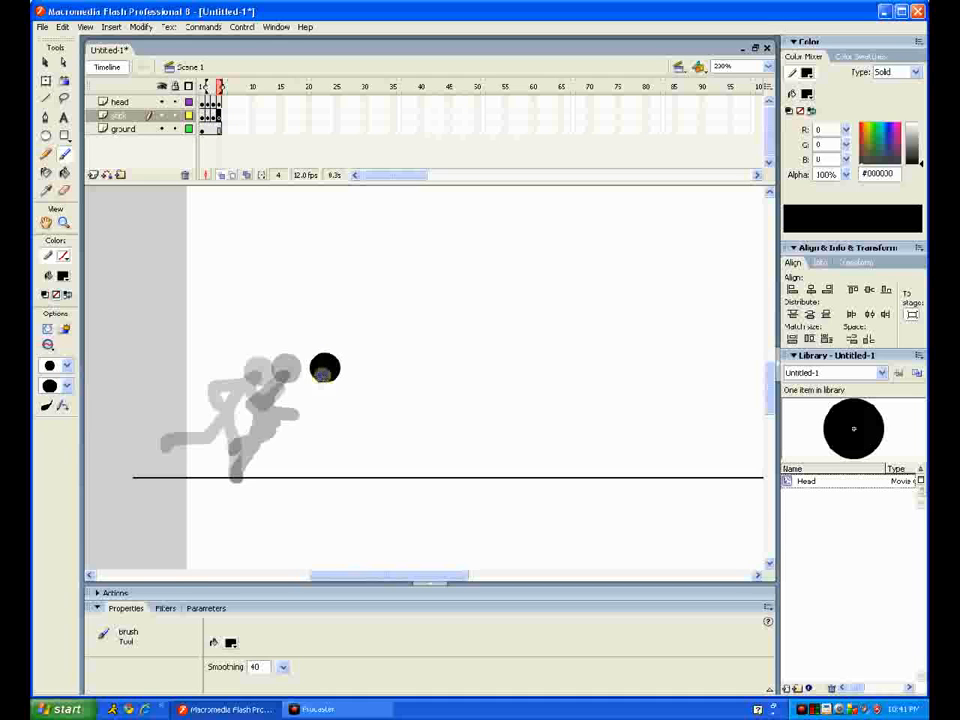
drag(321, 375, 242, 466)
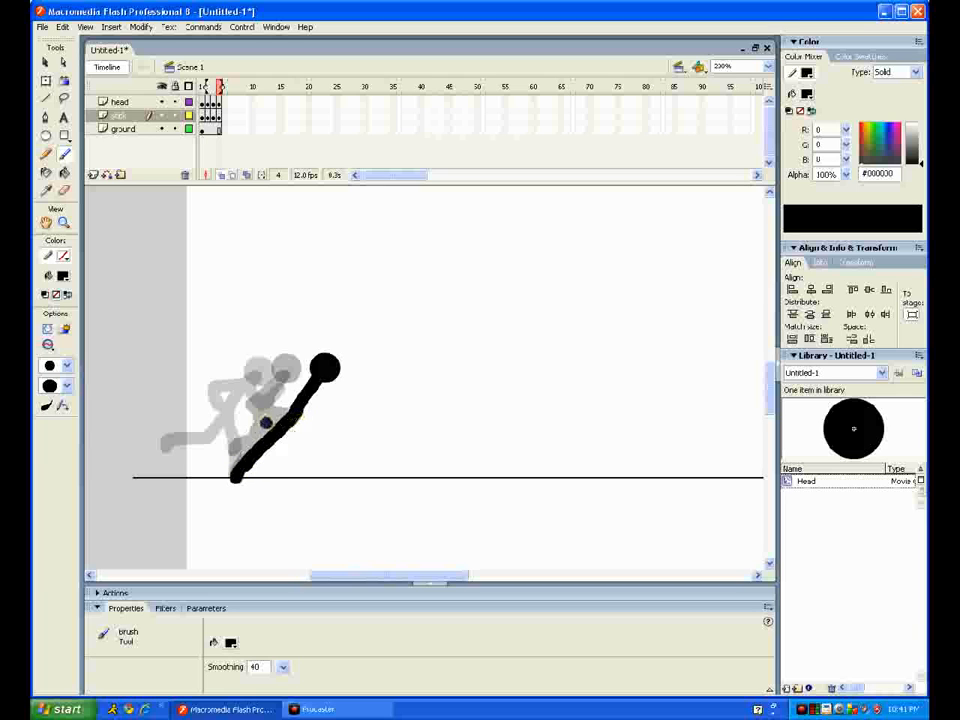
mouse_move(300, 416)
mouse_down()
mouse_move(322, 420)
mouse_move(300, 441)
mouse_up()
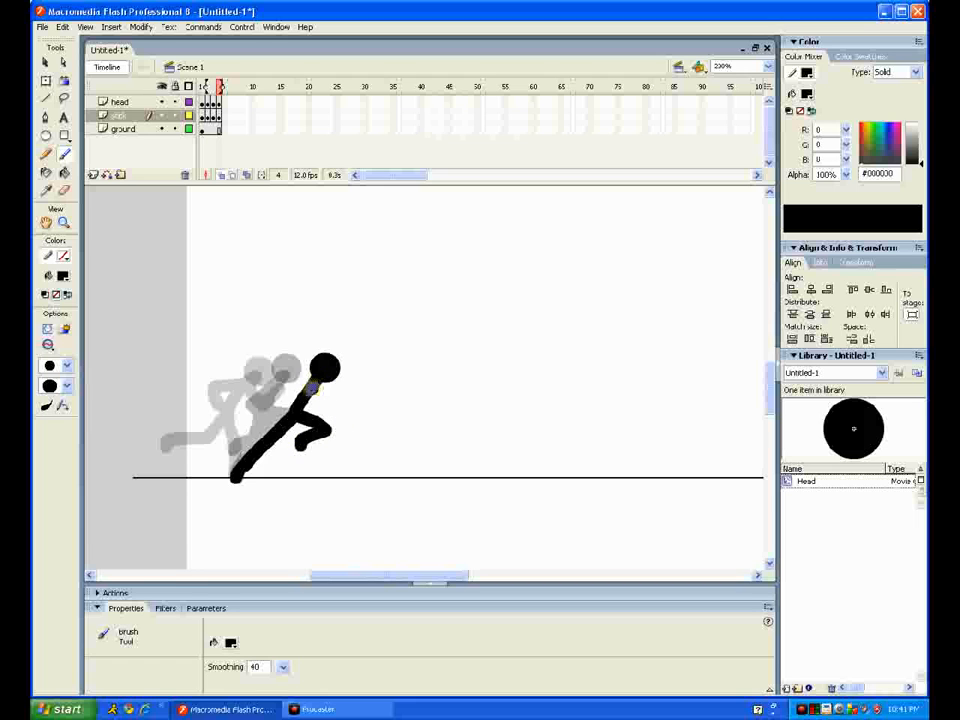
mouse_move(314, 387)
mouse_down()
mouse_move(340, 395)
mouse_move(357, 379)
mouse_up()
drag(272, 399, 324, 403)
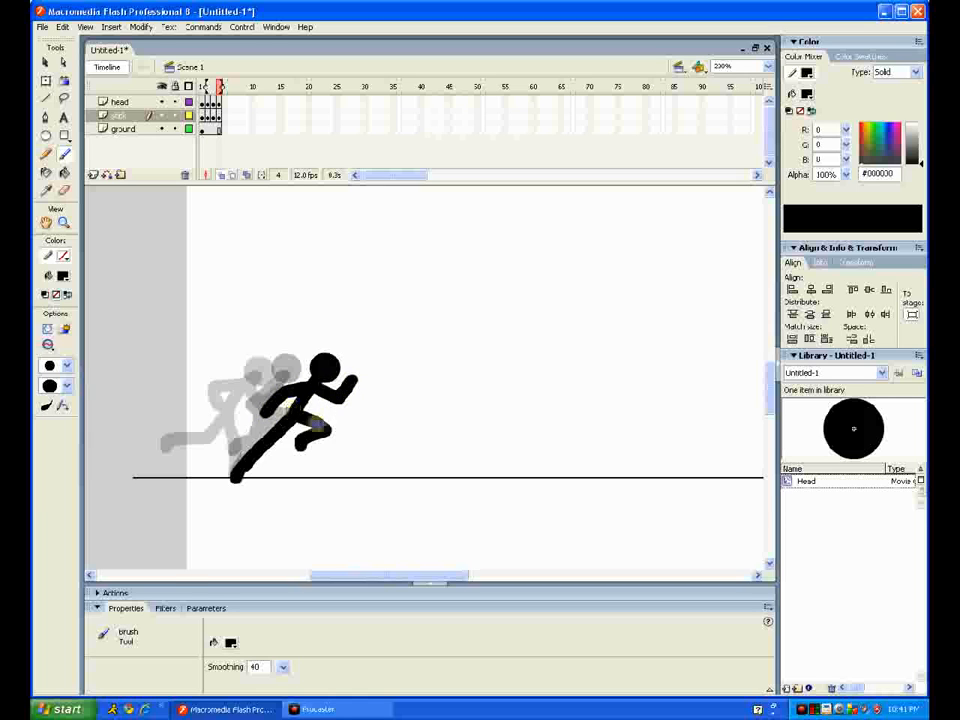
Add frame 5 with a blank stick keyframe and a head keyframe, and move the head forward to about X 116, Y 240.
key(F7)
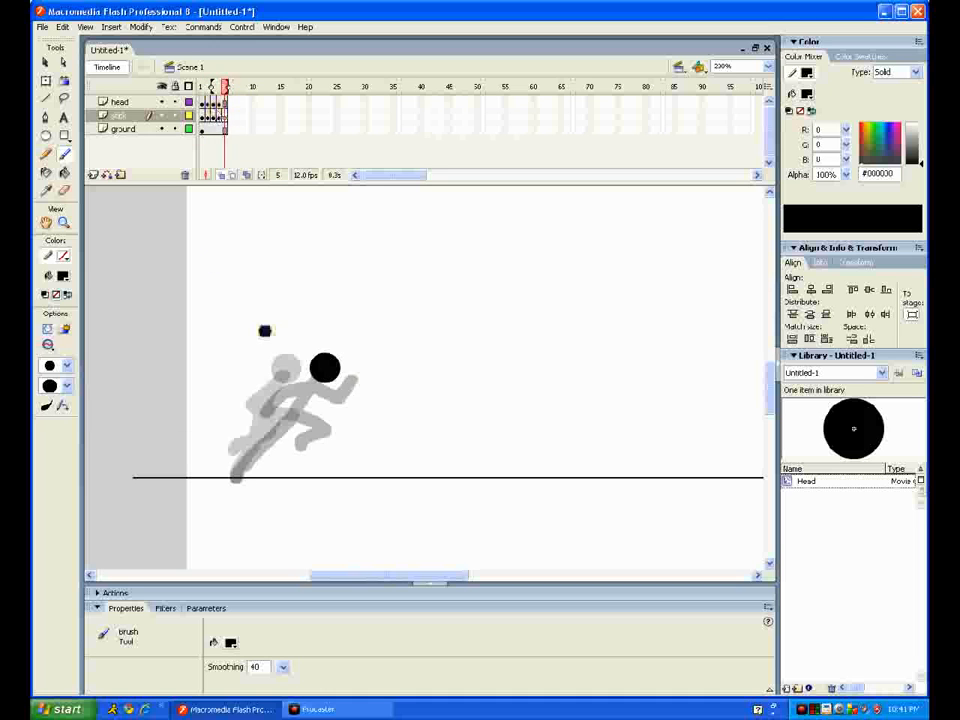
click(225, 104)
click(46, 63)
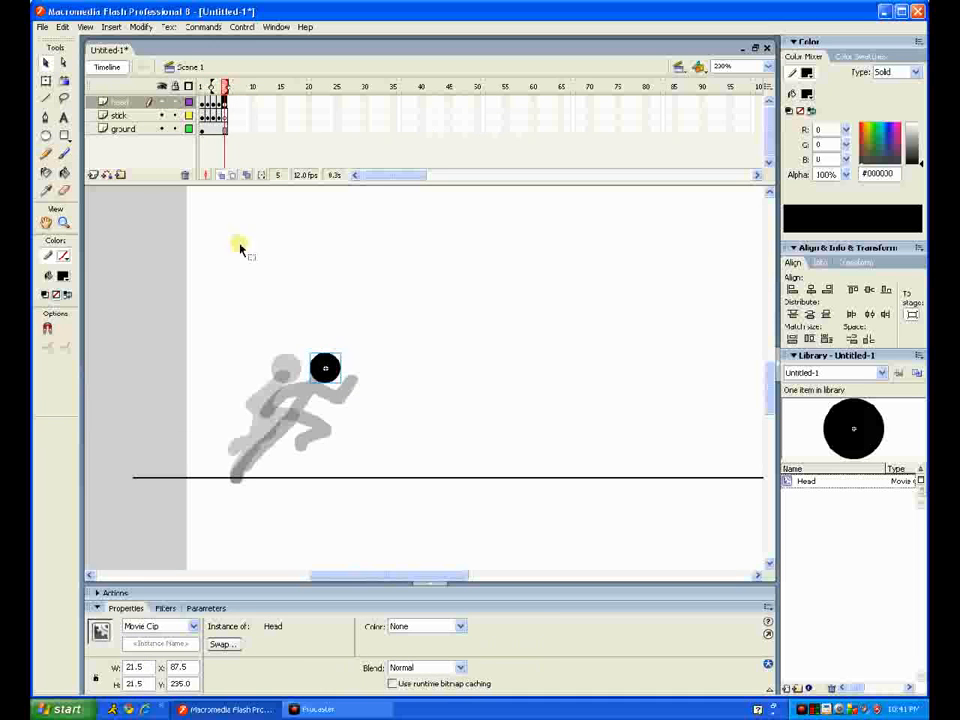
drag(332, 367, 380, 369)
key(space)
drag(217, 346, 144, 375)
click(65, 154)
key(space)
drag(300, 427, 324, 395)
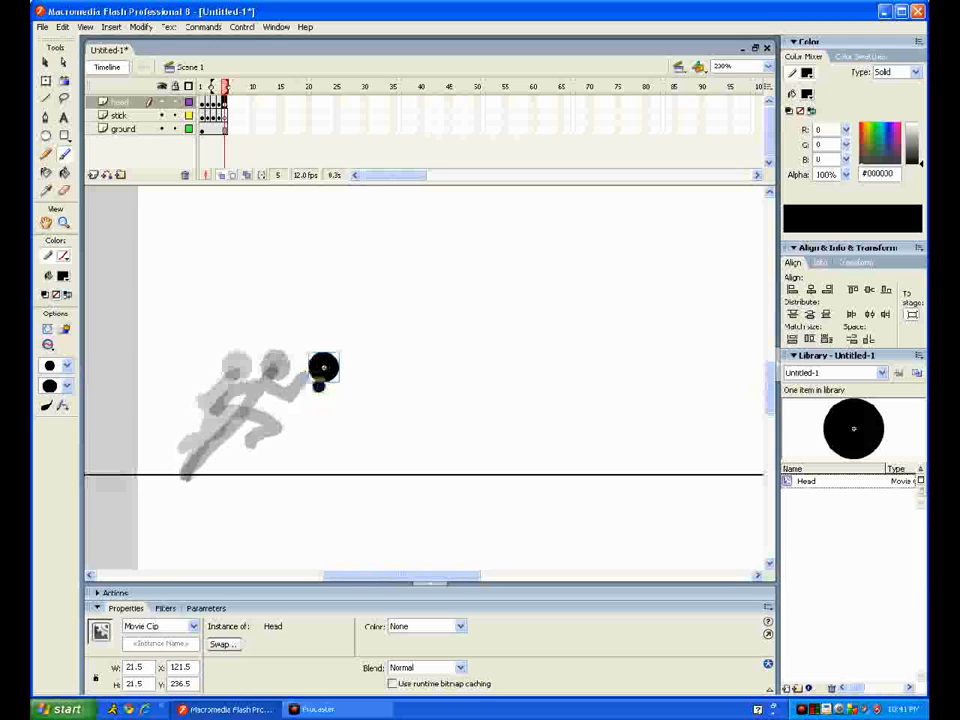
key(v)
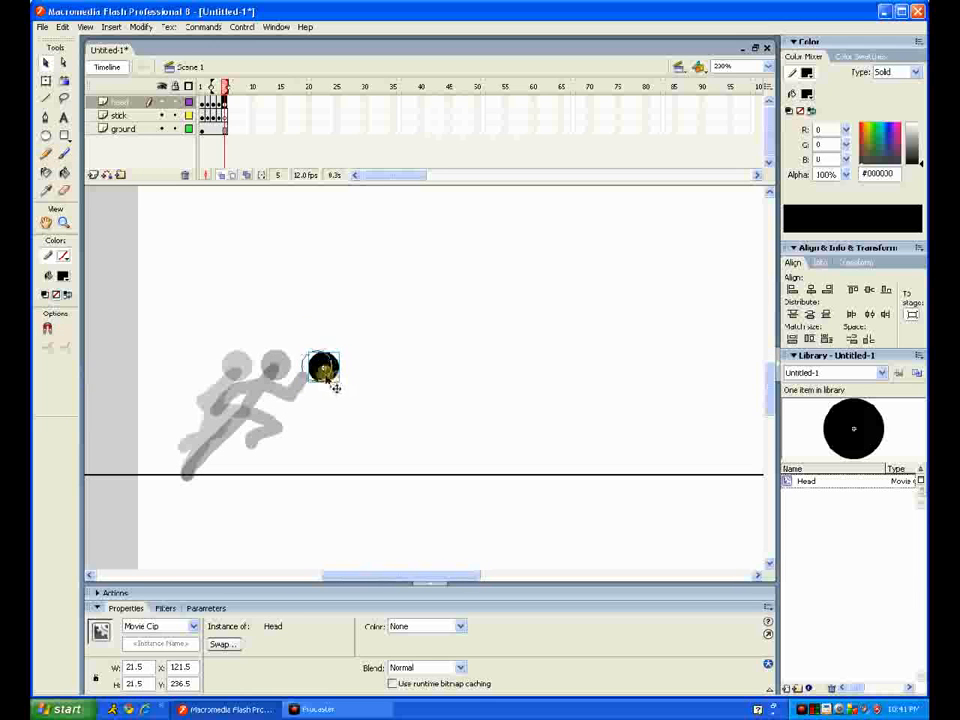
drag(331, 389, 324, 392)
Brush the forward-leaning torso and the extended front leg, foot on the ground line, of the fifth running pose in frame 5.
click(65, 154)
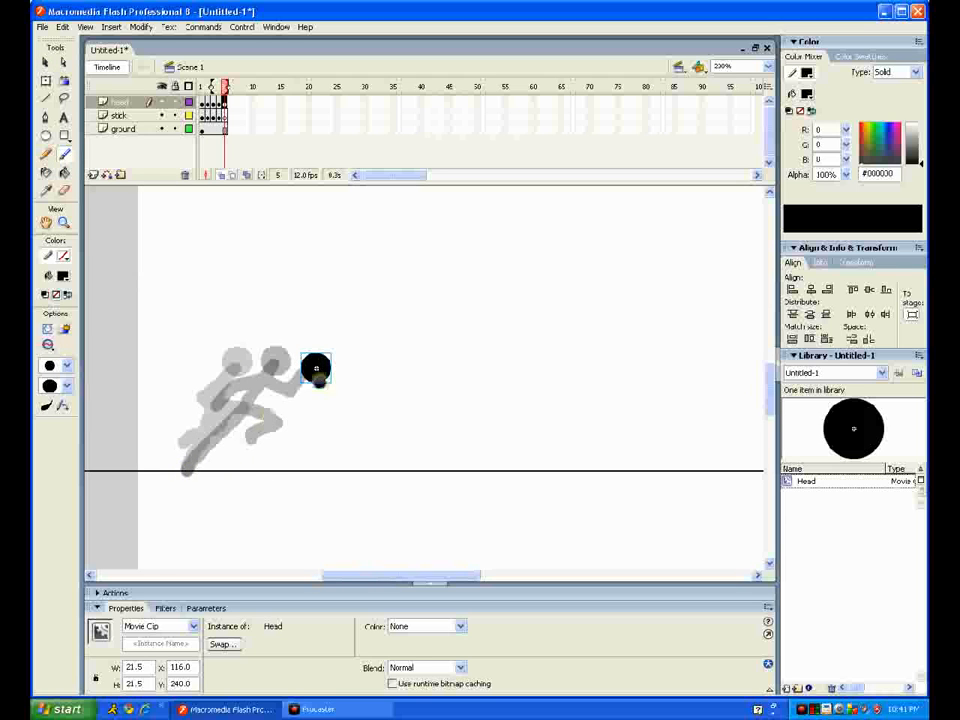
drag(311, 376, 274, 406)
key(ctrl+z)
key(ctrl+z)
mouse_move(312, 372)
mouse_down()
mouse_move(274, 417)
mouse_move(326, 465)
mouse_up()
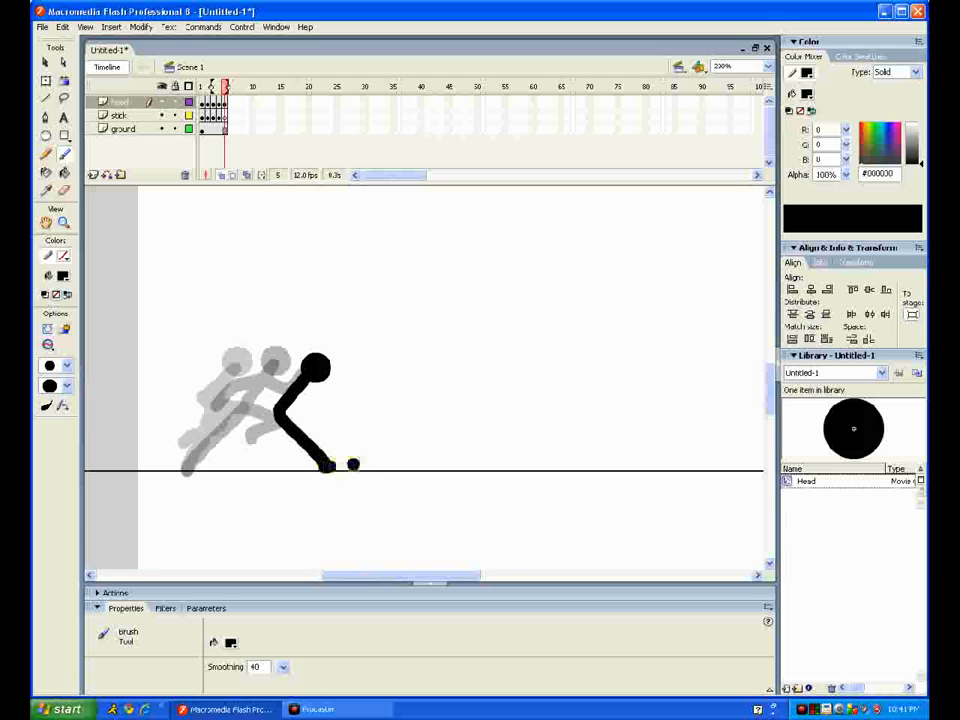
Brush the bent trailing leg and both bent arms of the fifth running pose, redoing the trailing leg with a more level shin.
mouse_move(277, 417)
mouse_down()
mouse_move(240, 433)
mouse_move(211, 424)
mouse_up()
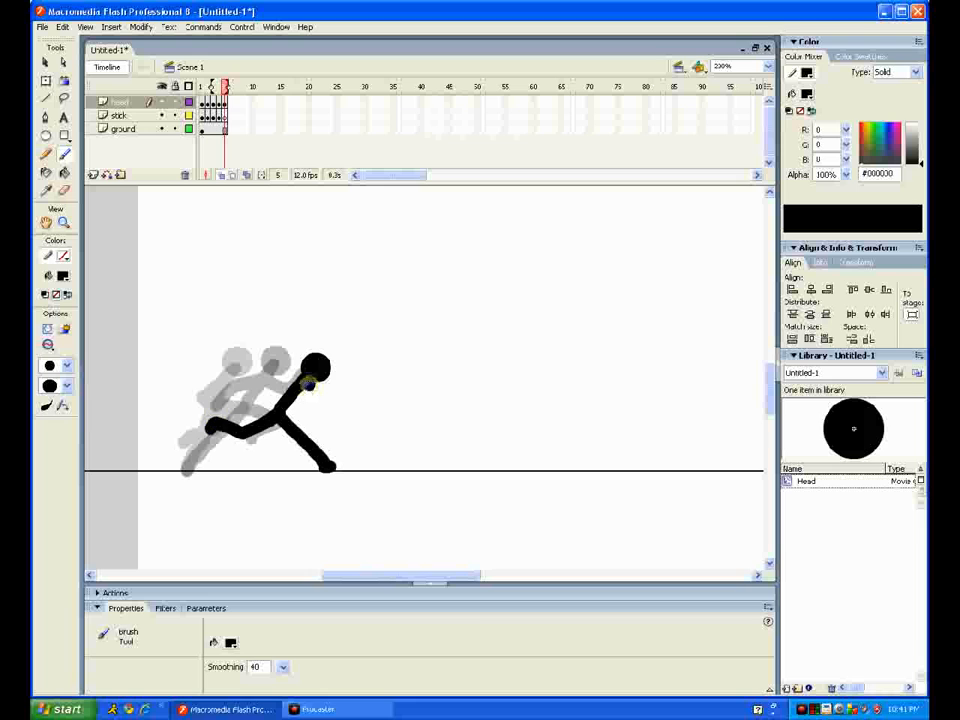
key(ctrl+z)
key(ctrl+z)
mouse_move(280, 414)
mouse_down()
mouse_move(266, 431)
mouse_move(222, 439)
mouse_up()
mouse_move(307, 381)
mouse_down()
mouse_move(337, 386)
mouse_move(351, 364)
mouse_move(269, 383)
mouse_move(254, 400)
mouse_up()
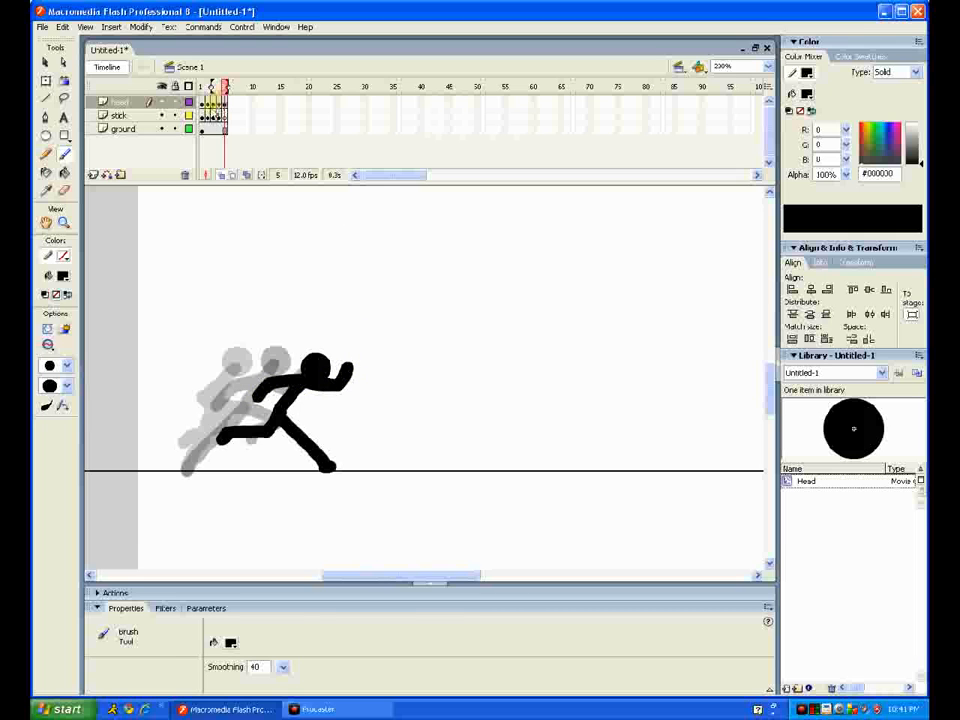
Cut the brushed body out of frame 5 of the head layer and make frame 5 of the stick layer active.
click(227, 116)
drag(227, 110, 227, 103)
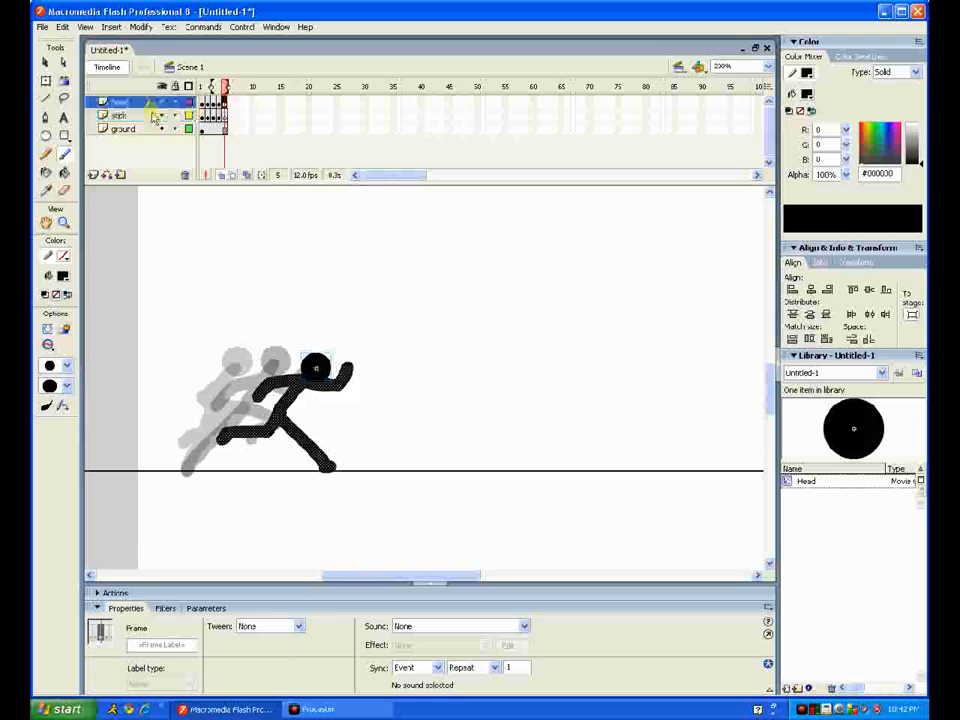
click(45, 62)
click(222, 270)
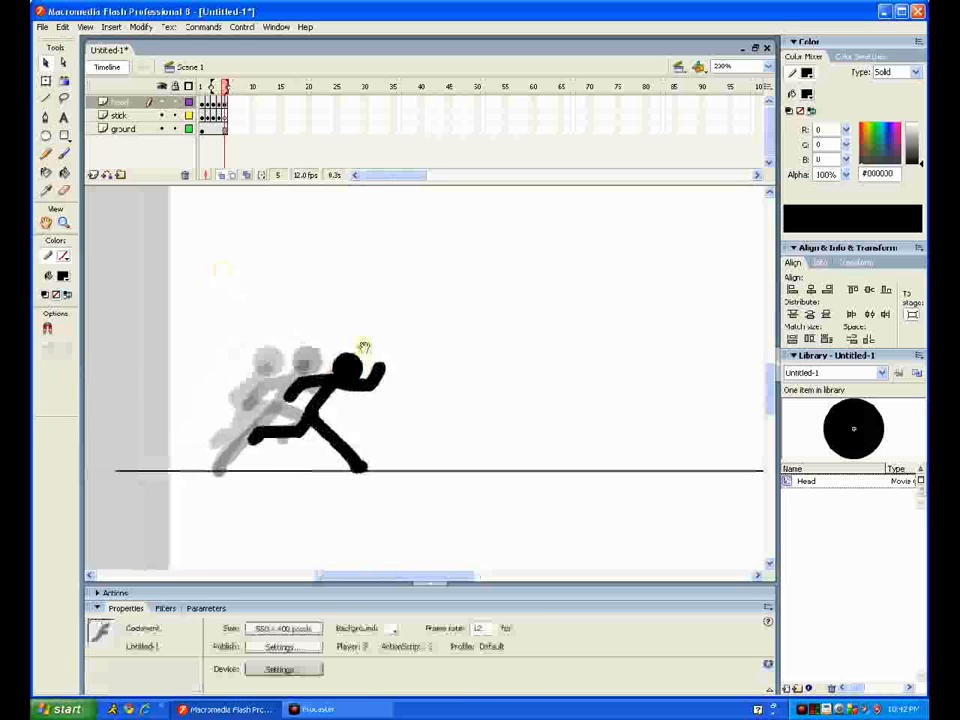
click(327, 421)
right_click(330, 417)
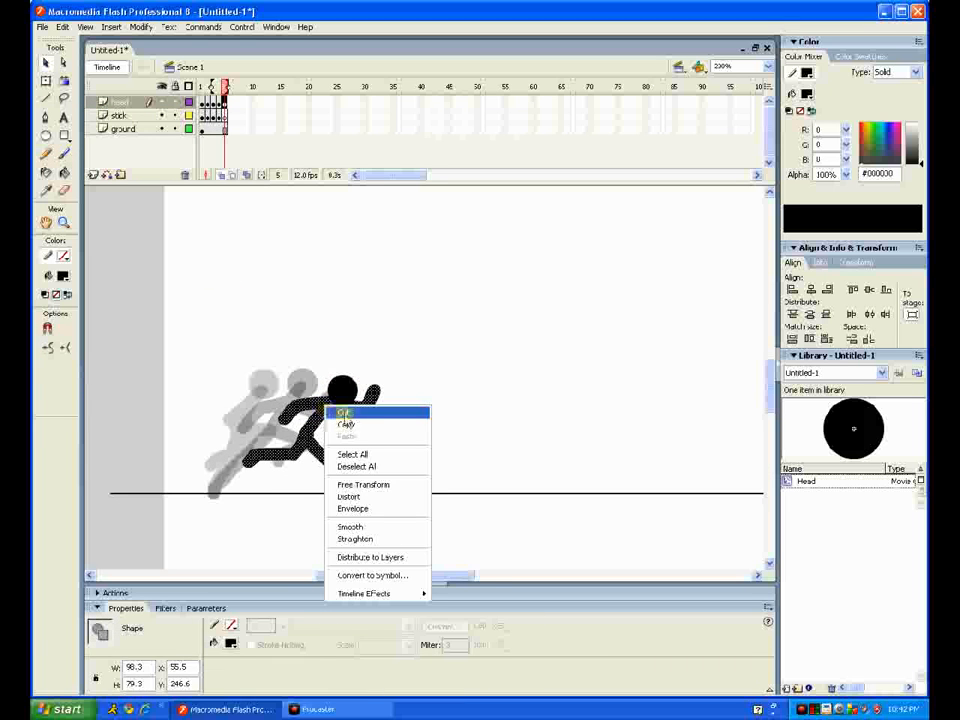
click(340, 412)
click(226, 110)
click(227, 116)
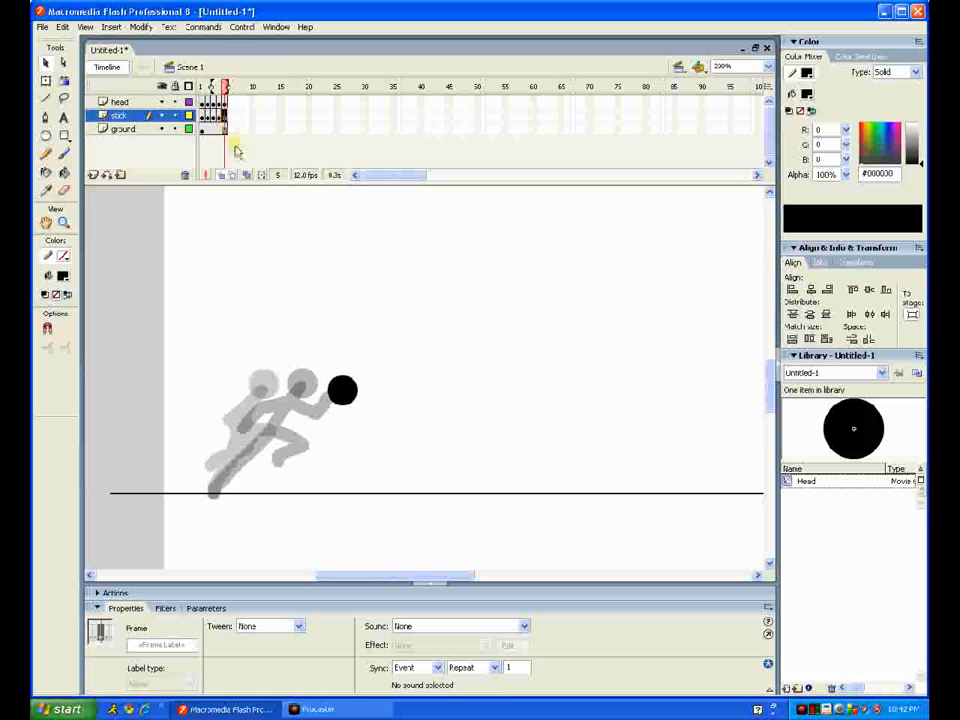
click(431, 294)
right_click(431, 296)
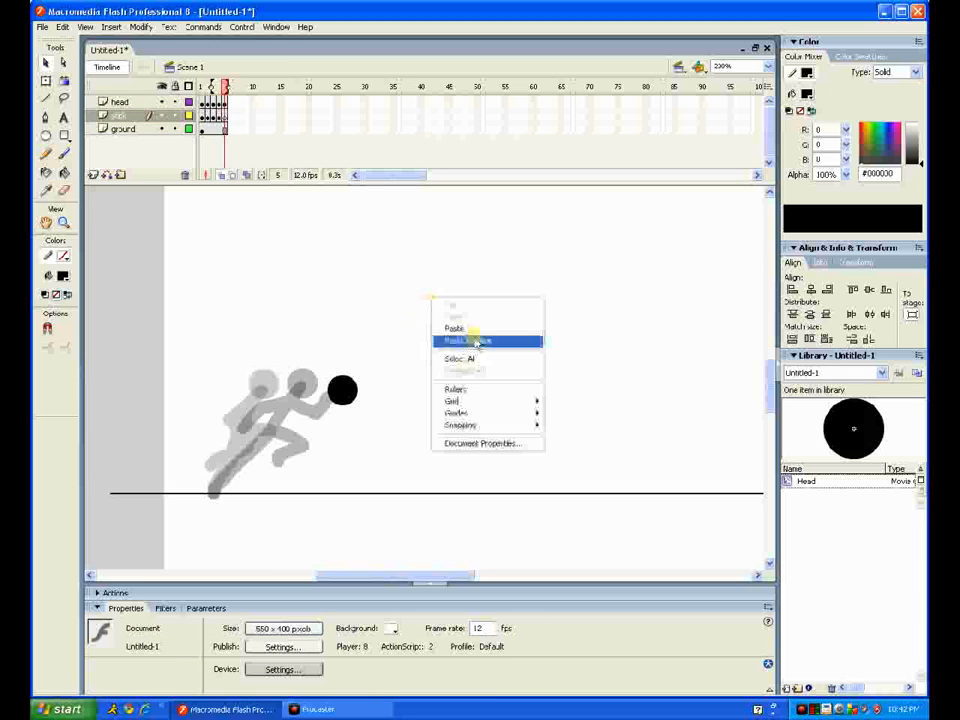
click(357, 272)
right_click(436, 315)
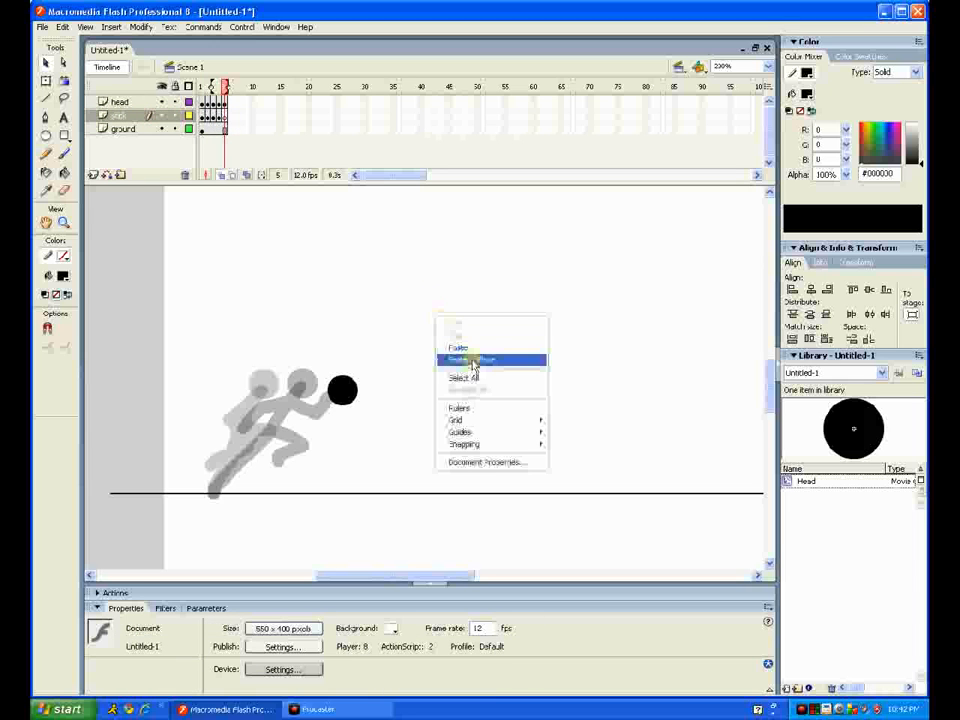
click(470, 360)
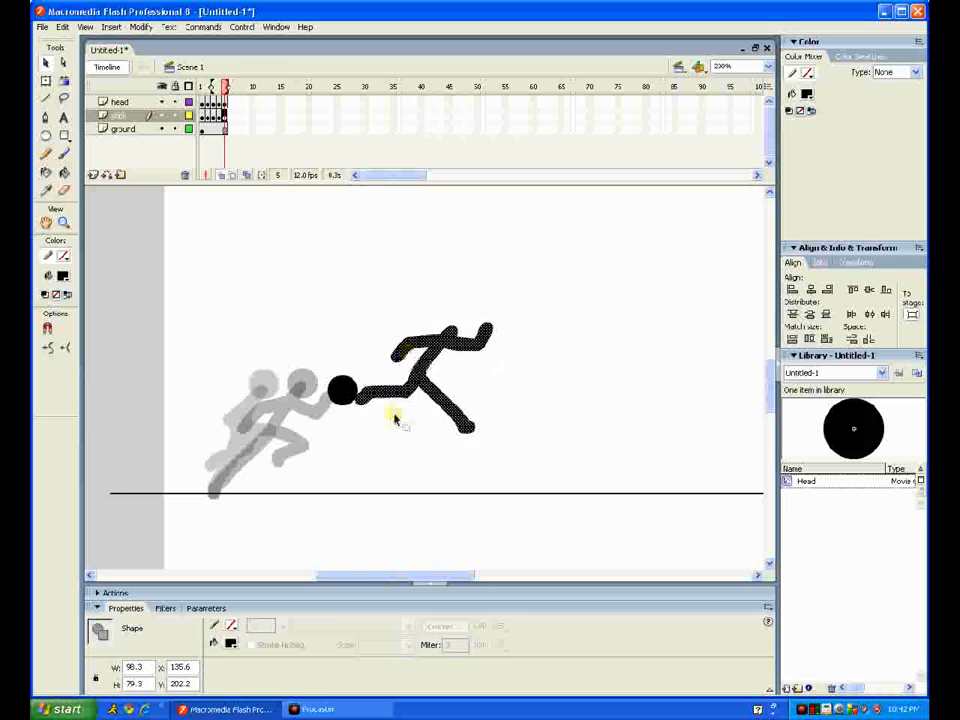
key(ctrl+z)
Paste the cut body in place in frame 5 of the stick layer so it lines up with the head.
right_click(423, 267)
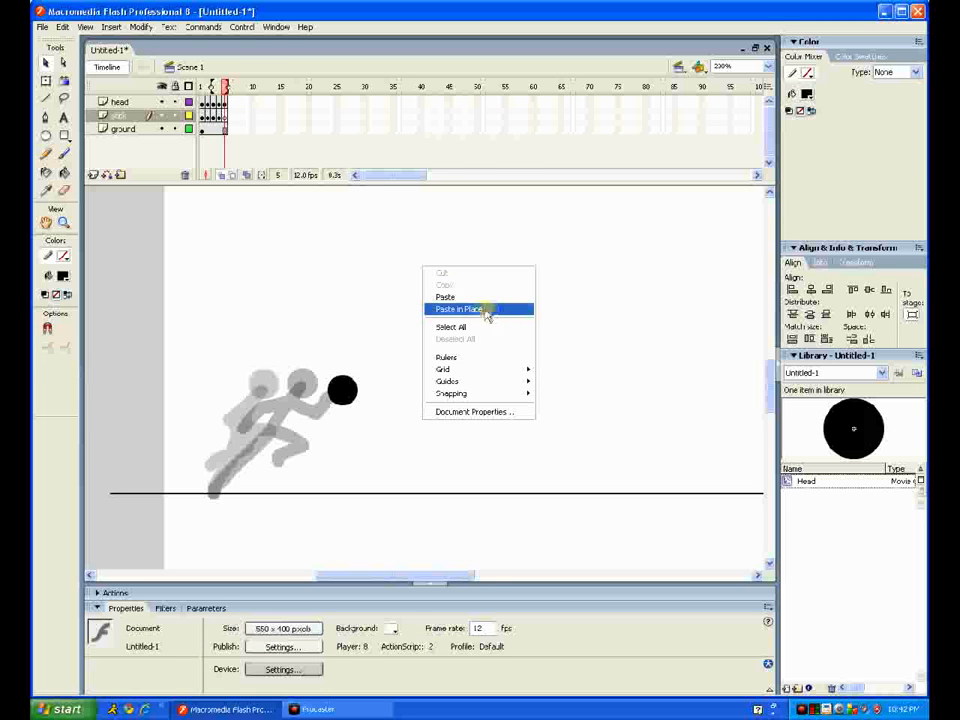
click(486, 314)
drag(364, 452, 358, 424)
Play the run from frame 1 on the timeline, then test the movie and close its preview window.
click(201, 84)
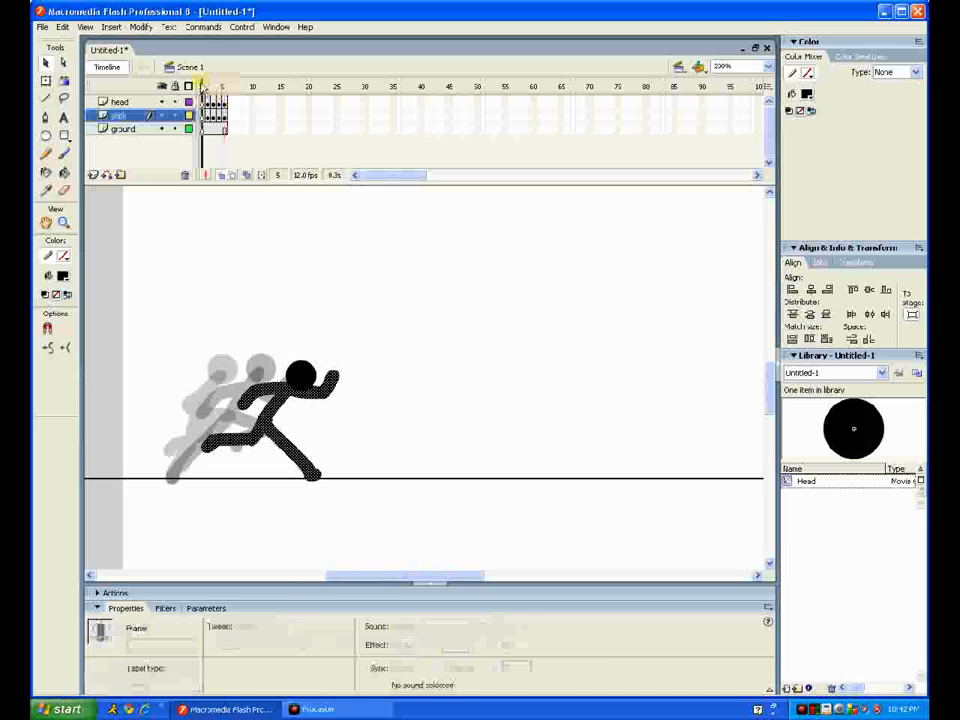
mouse_move(201, 84)
mouse_down()
mouse_move(229, 86)
mouse_move(201, 87)
mouse_up()
click(202, 116)
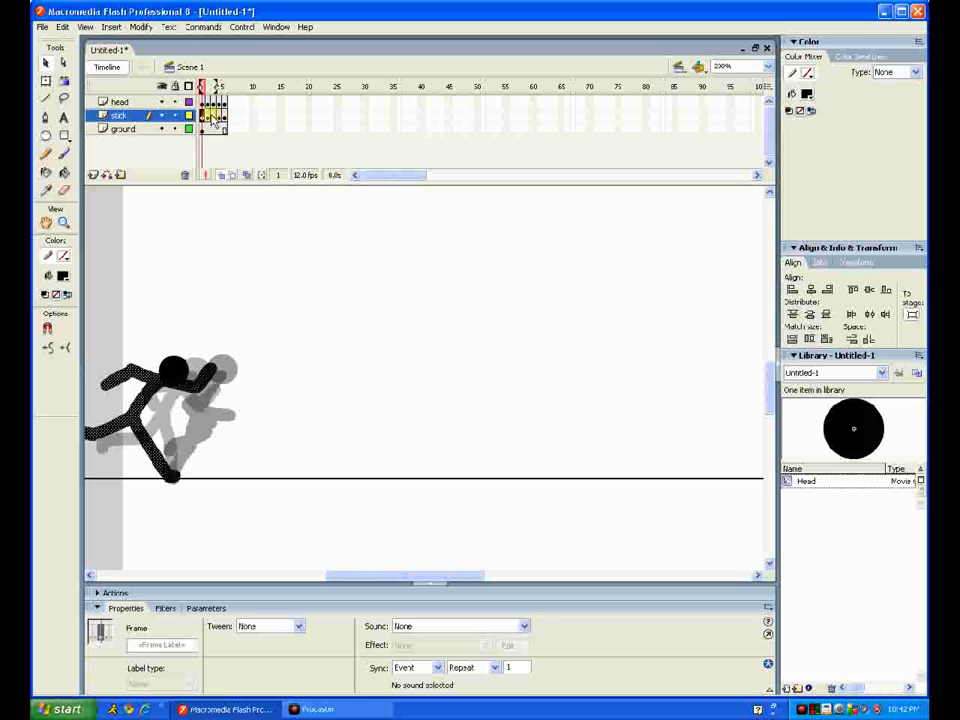
key(Return)
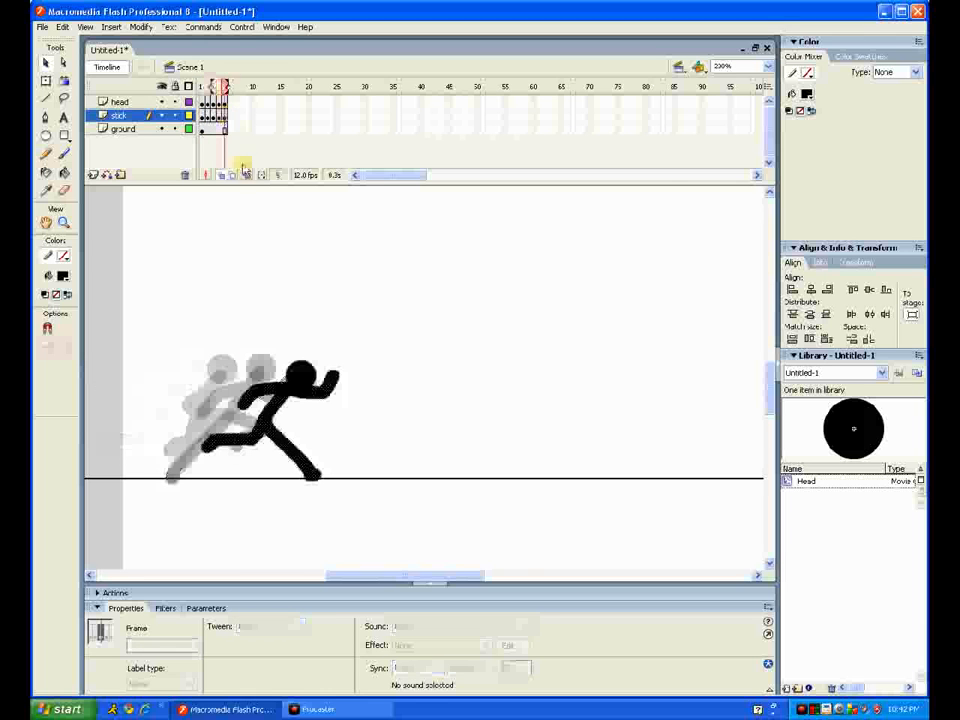
key(ctrl+Return)
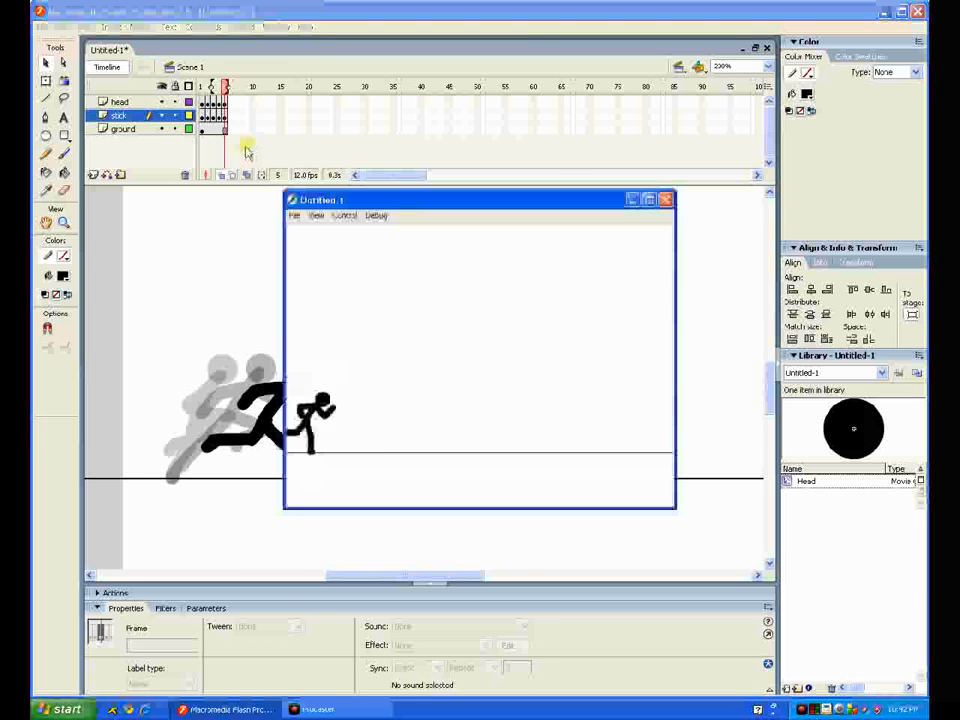
click(665, 200)
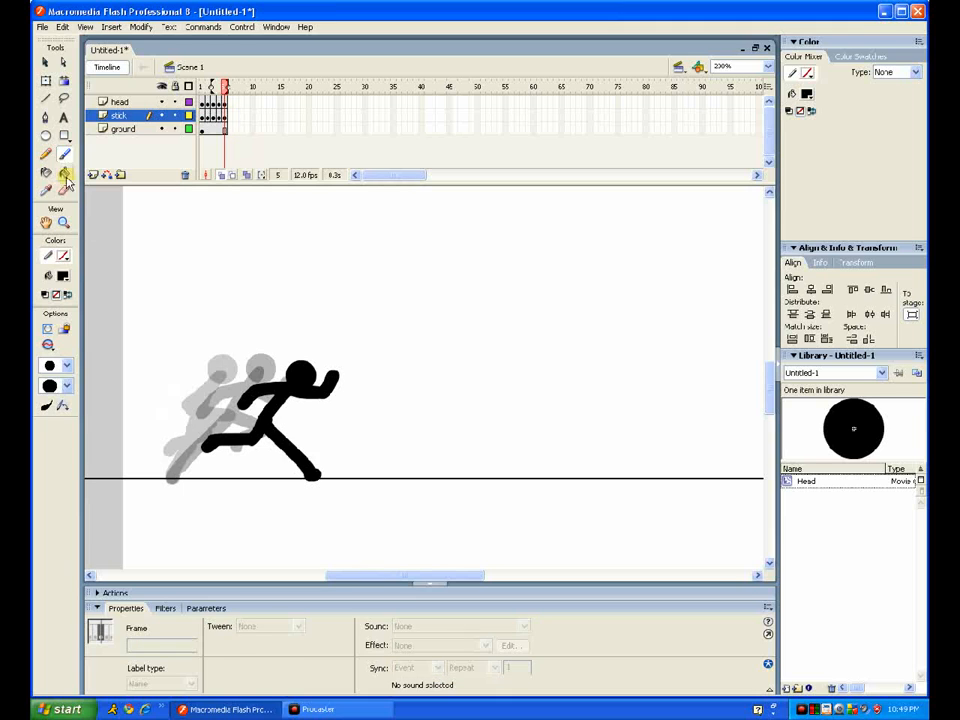
Add a blank stick keyframe at frame 6 and brush the torso, planted leg, lifted rear leg and both arms of the sixth pose.
click(65, 155)
key(F7)
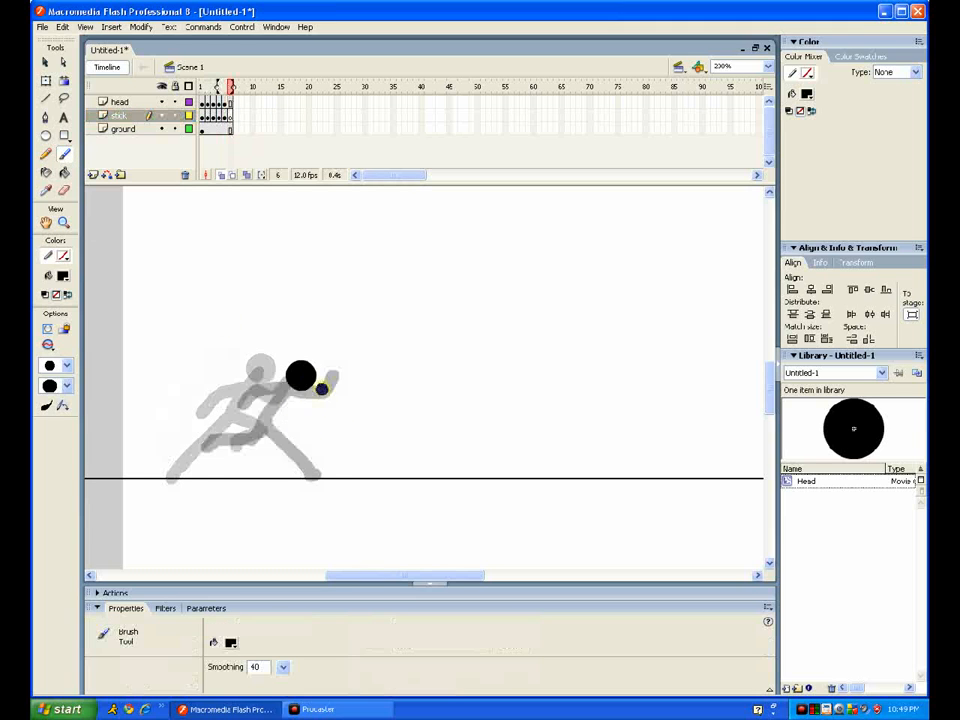
mouse_move(311, 389)
mouse_down()
mouse_move(295, 418)
mouse_move(313, 461)
mouse_up()
key(ctrl+z)
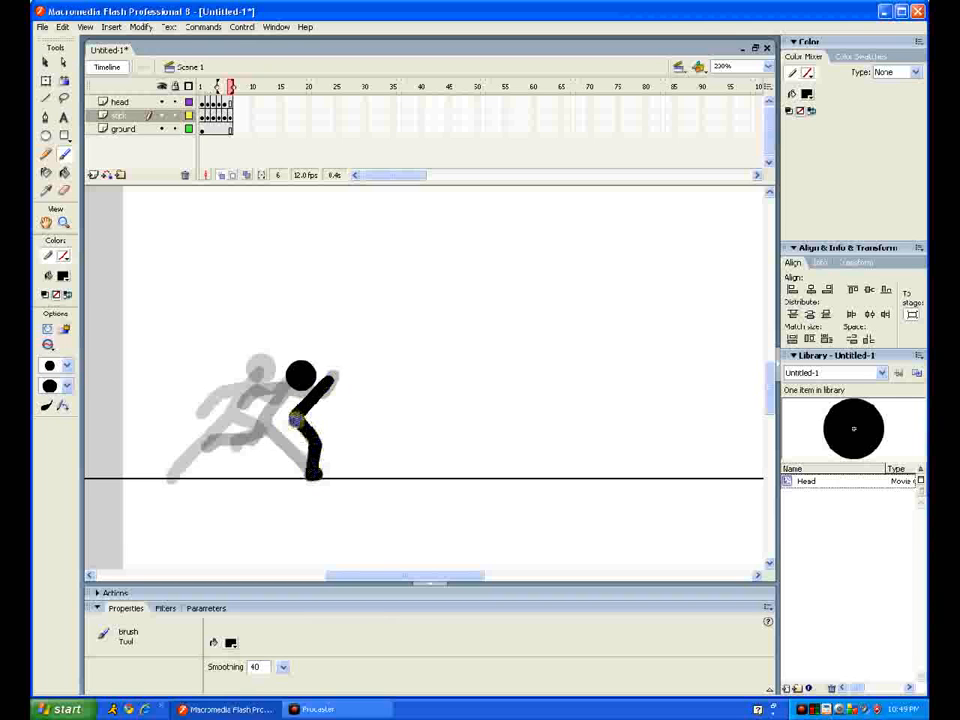
drag(300, 418, 262, 455)
mouse_move(327, 383)
mouse_down()
mouse_move(333, 401)
mouse_move(350, 398)
mouse_move(310, 407)
mouse_up()
Add a blank stick keyframe at frame 7 and brush the torso, pushing leg, bent front leg and arms further forward.
key(F7)
mouse_move(370, 381)
mouse_down()
mouse_move(342, 409)
mouse_move(314, 477)
mouse_up()
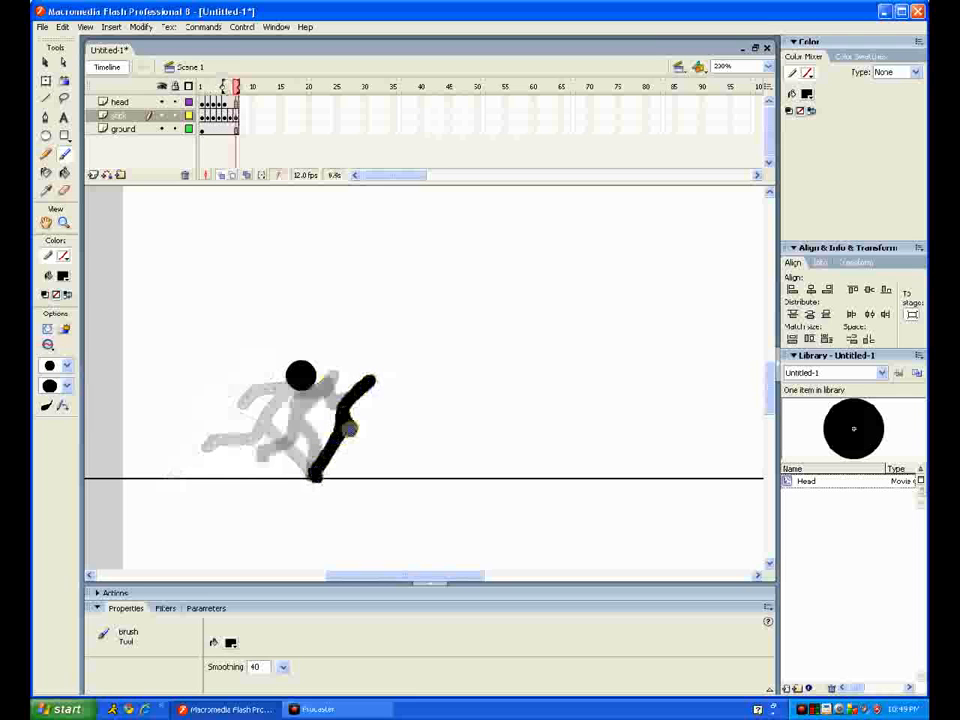
drag(349, 428, 328, 443)
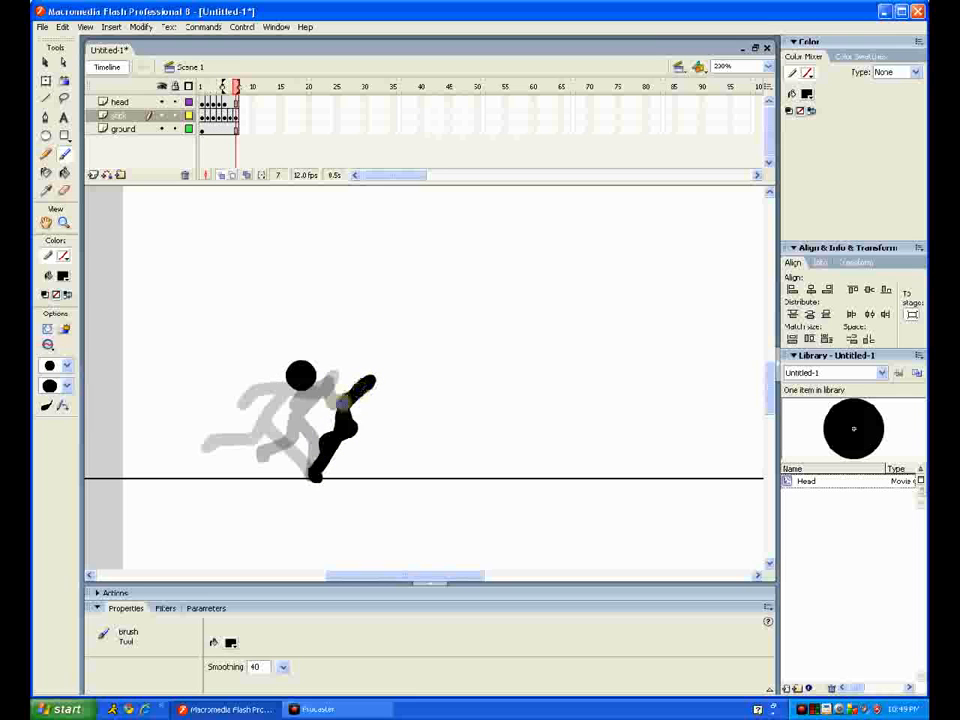
Add a blank stick keyframe at frame 8 and brush the leaning torso, straight pushing leg, bent front leg and both arms.
key(F7)
drag(417, 380, 314, 477)
mouse_move(396, 417)
mouse_down()
mouse_move(402, 451)
mouse_move(416, 443)
mouse_move(402, 434)
mouse_move(400, 446)
mouse_up()
key(ctrl+z)
key(ctrl+z)
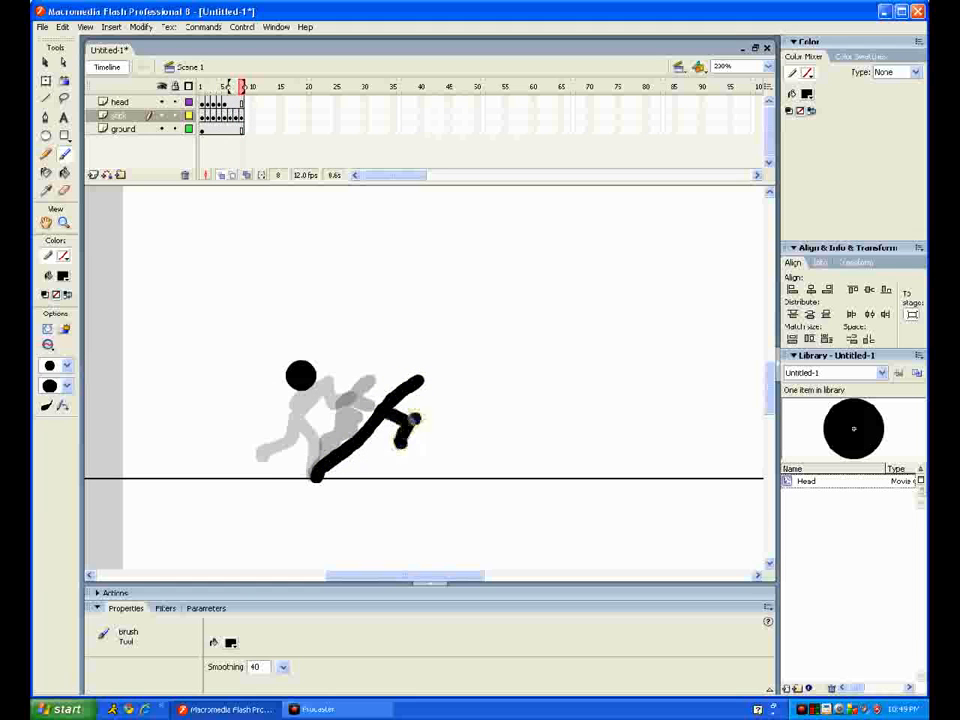
mouse_move(421, 386)
mouse_down()
mouse_move(446, 399)
mouse_move(371, 389)
mouse_up()
Add a blank stick keyframe at frame 9 and brush the torso, bent trailing leg, extended landing leg and both arms.
key(F7)
mouse_move(462, 386)
mouse_down()
mouse_move(420, 428)
mouse_move(369, 447)
mouse_up()
drag(433, 410, 484, 474)
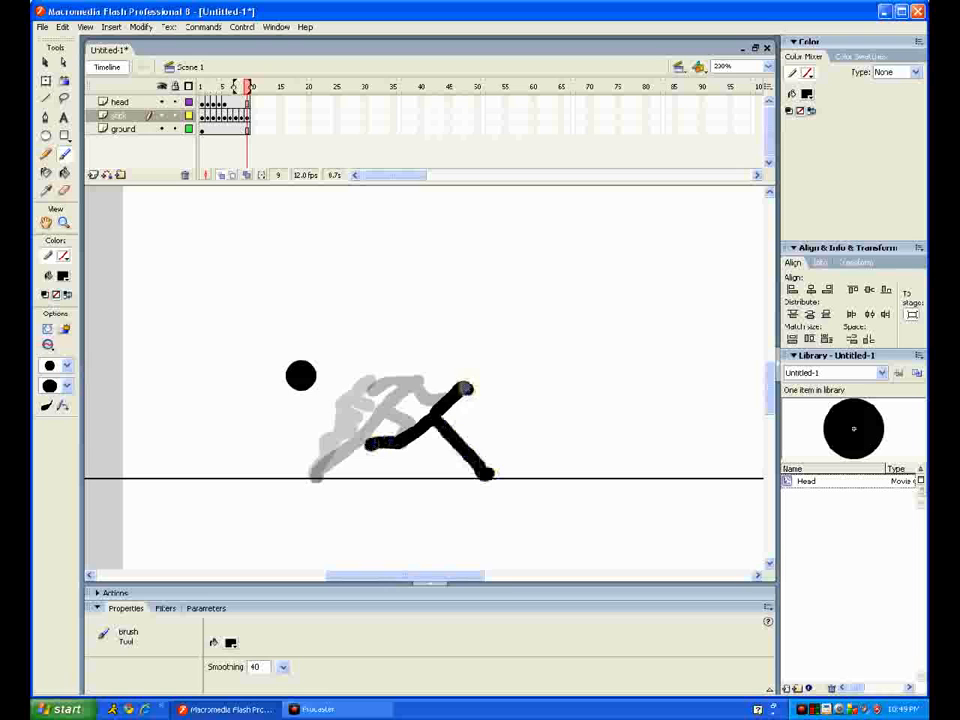
mouse_move(464, 388)
mouse_down()
mouse_move(498, 386)
mouse_move(426, 388)
mouse_up()
Add a blank stick keyframe at frame 10 and brush the torso, planted leg, lifted rear leg and both arms of the passing pose.
key(F7)
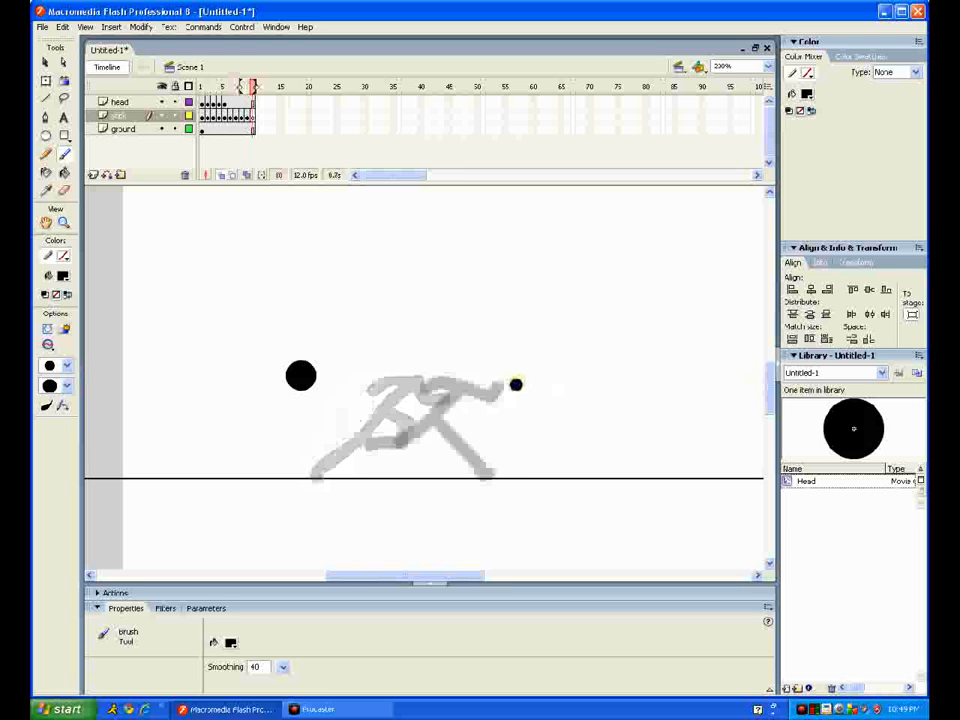
mouse_move(521, 379)
mouse_down()
mouse_move(480, 419)
mouse_move(489, 443)
mouse_up()
key(ctrl+z)
mouse_move(512, 380)
mouse_down()
mouse_move(486, 411)
mouse_move(487, 479)
mouse_up()
drag(489, 427, 460, 444)
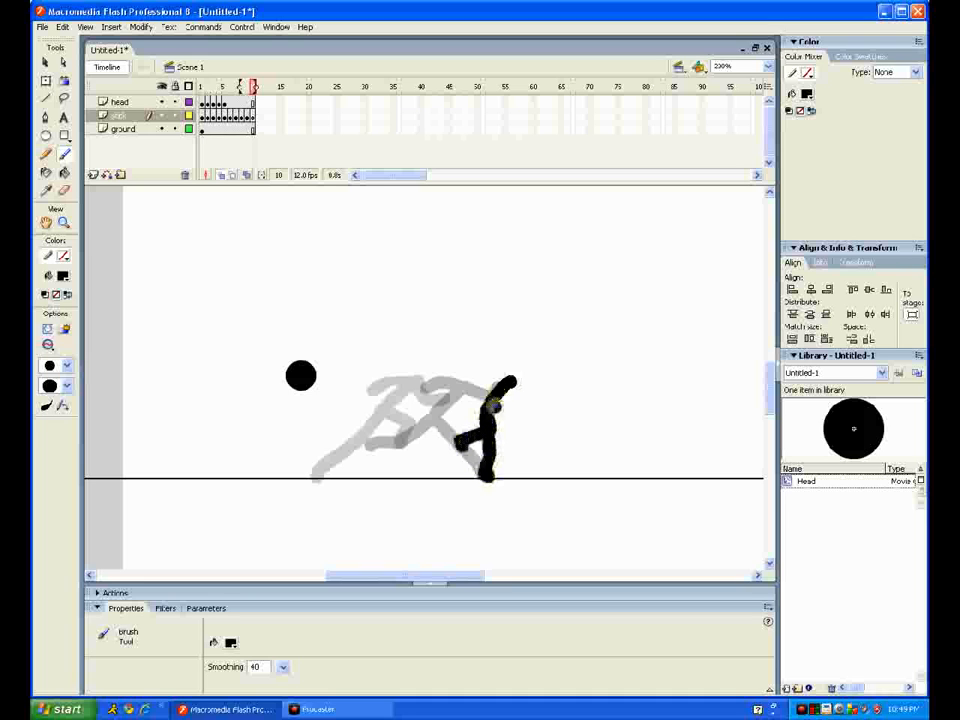
mouse_move(510, 382)
mouse_down()
mouse_move(532, 403)
mouse_move(483, 387)
mouse_up()
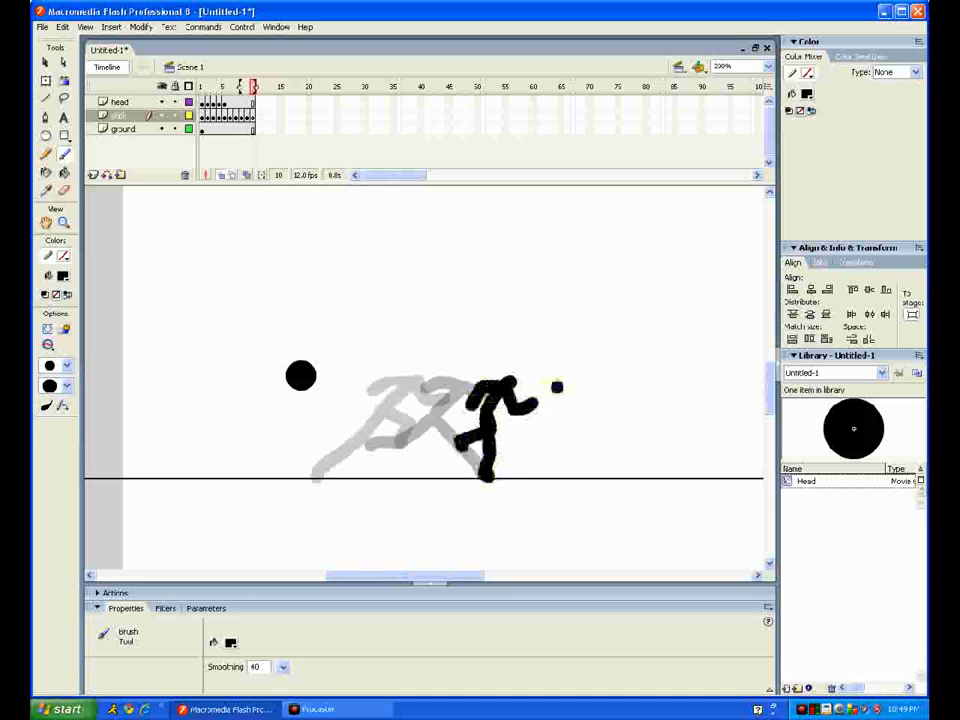
Add a blank stick keyframe at frame 11 and brush the torso with the pushing leg, the bent front leg and the arms.
key(F7)
mouse_move(560, 378)
mouse_down()
mouse_move(525, 407)
mouse_move(487, 474)
mouse_up()
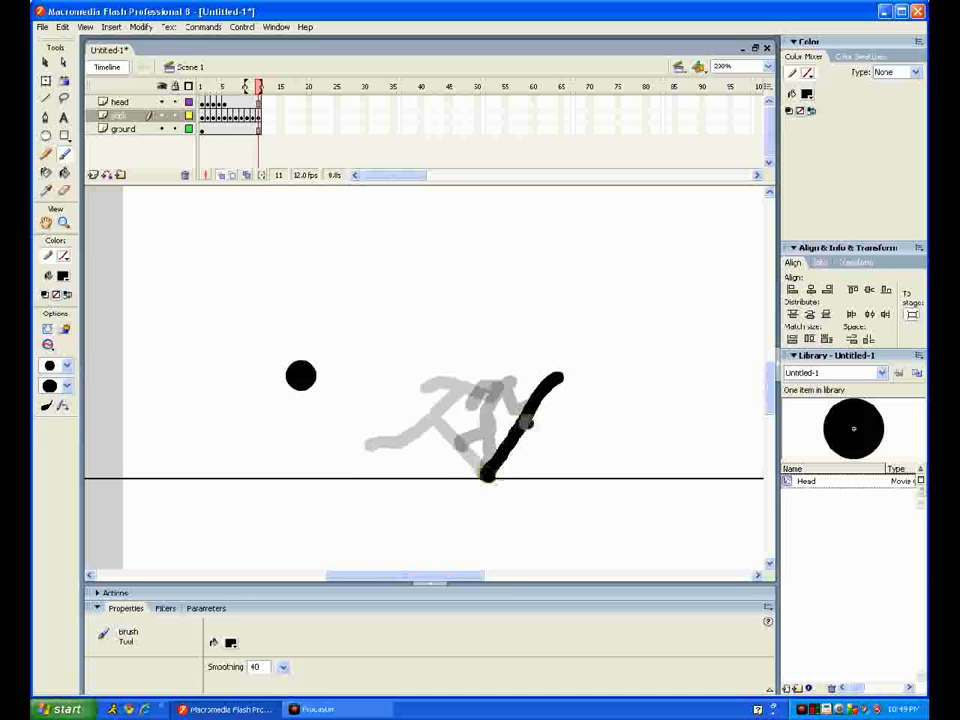
drag(541, 430, 546, 412)
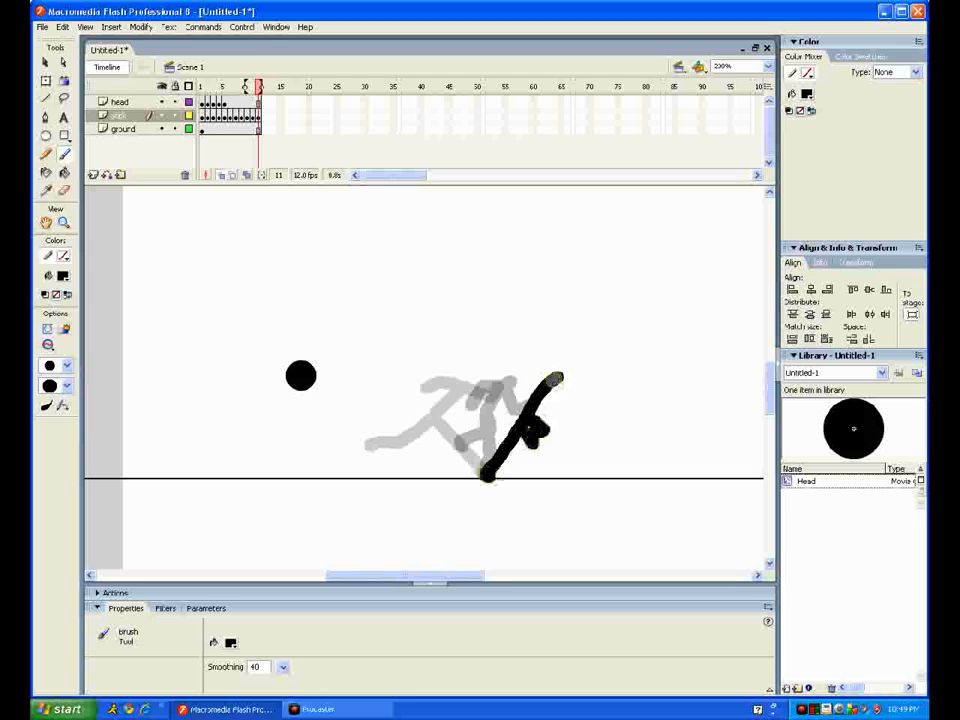
Add a blank stick keyframe at frame 12 and brush the torso, bent trailing leg, extended front leg and arms.
key(F7)
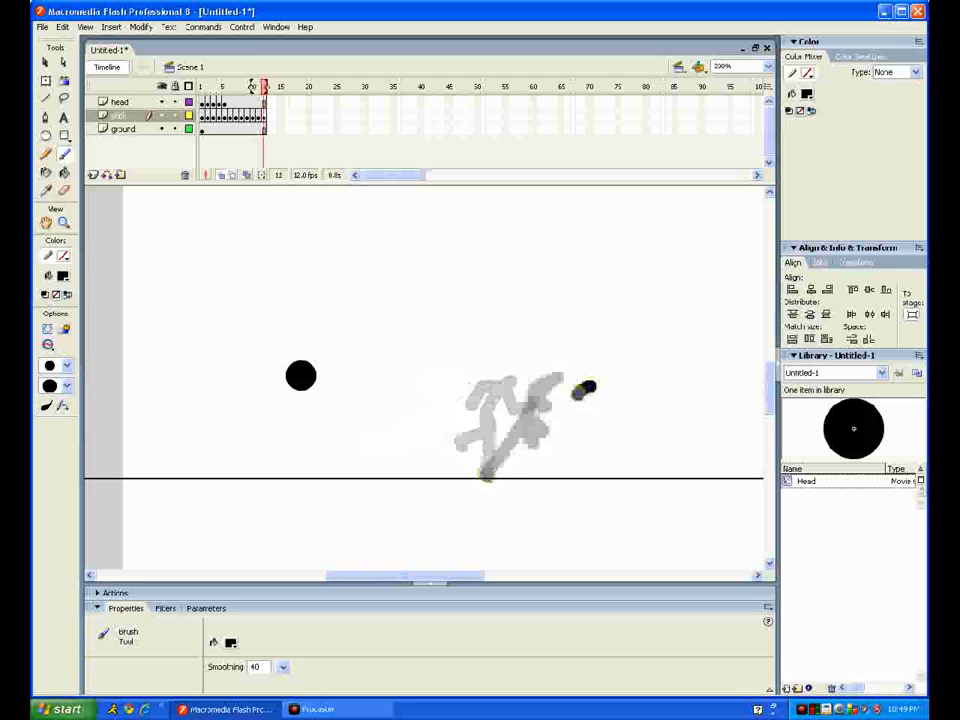
drag(584, 389, 524, 437)
drag(557, 424, 615, 467)
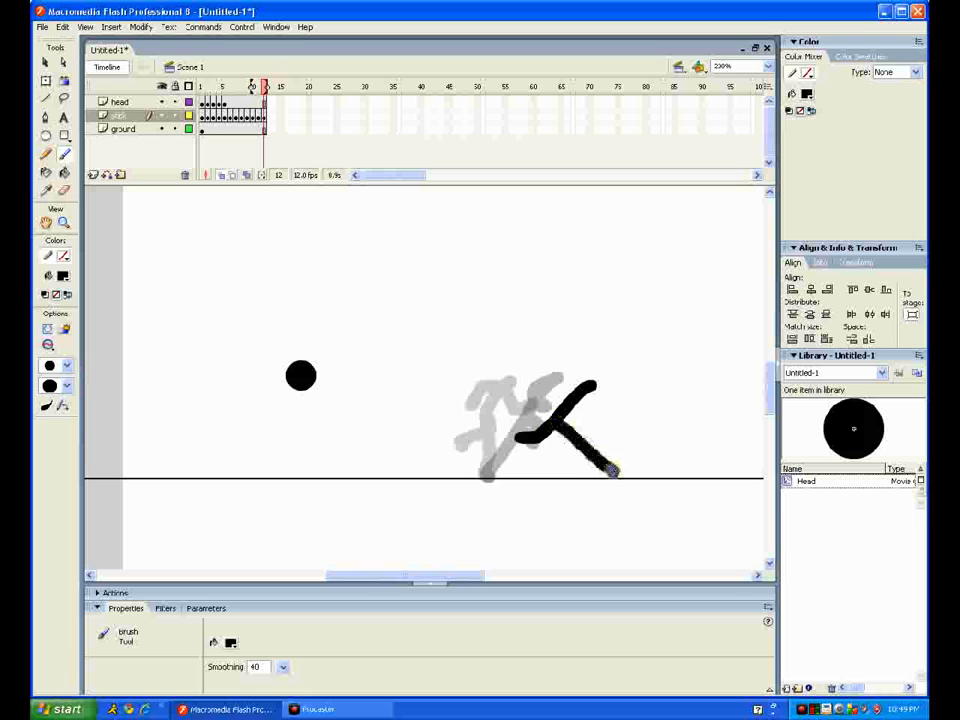
Add a blank stick keyframe at frame 13 and brush the torso, bent legs and both arms of the passing pose.
key(F7)
mouse_move(645, 379)
mouse_down()
mouse_move(621, 418)
mouse_move(628, 464)
mouse_up()
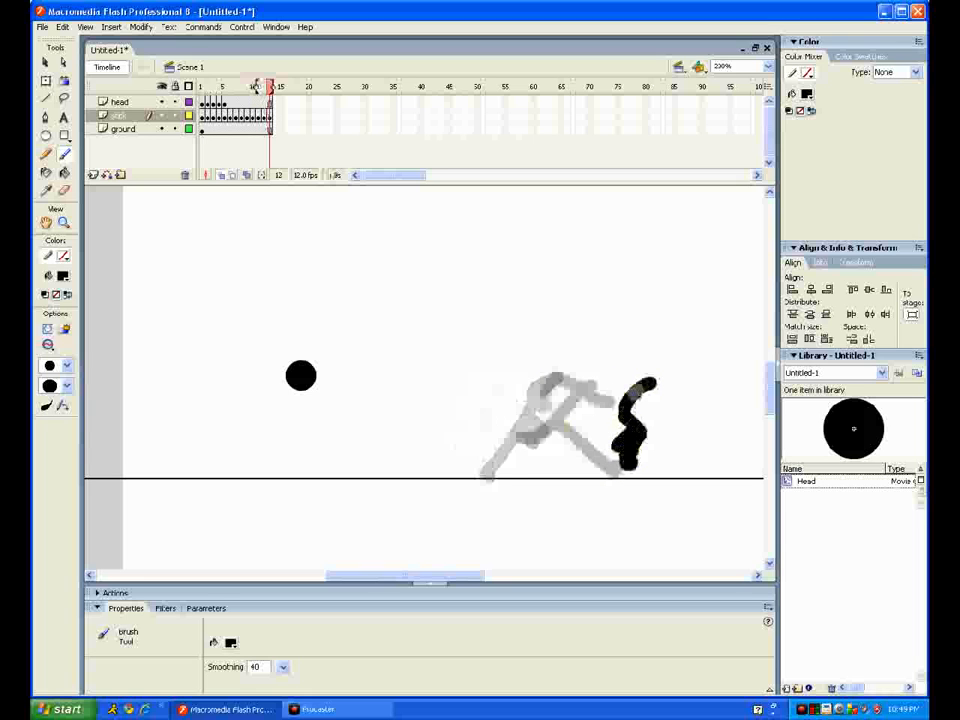
mouse_move(648, 384)
mouse_down()
mouse_move(615, 382)
mouse_move(677, 415)
mouse_up()
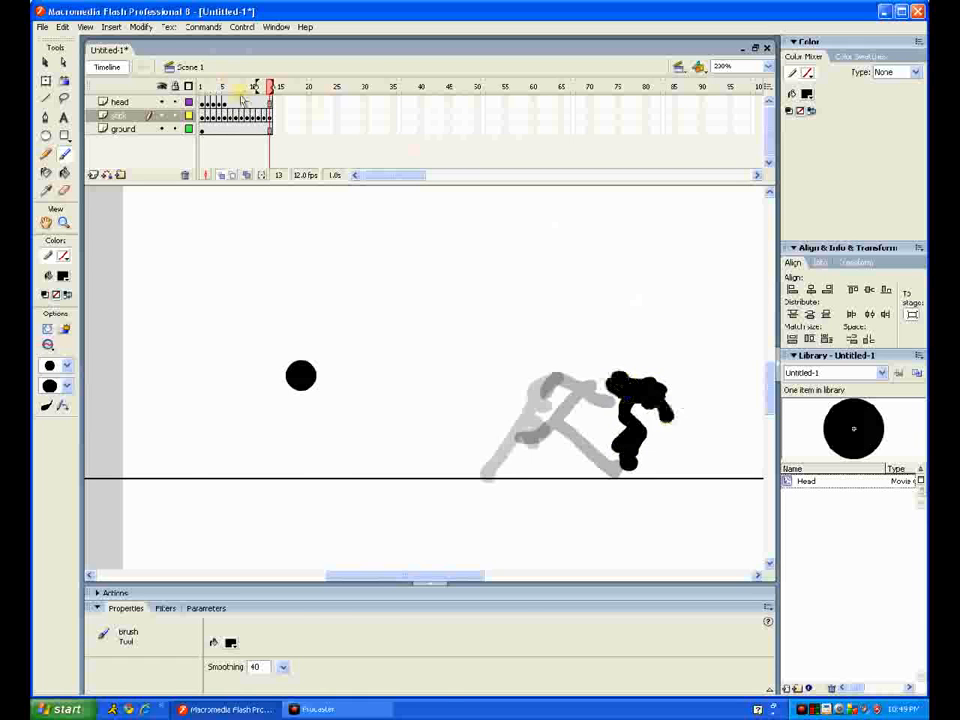
key(Return)
Add head keyframes at frames 6, 7 and 8, moving the head onto the shoulders of each body pose.
click(209, 103)
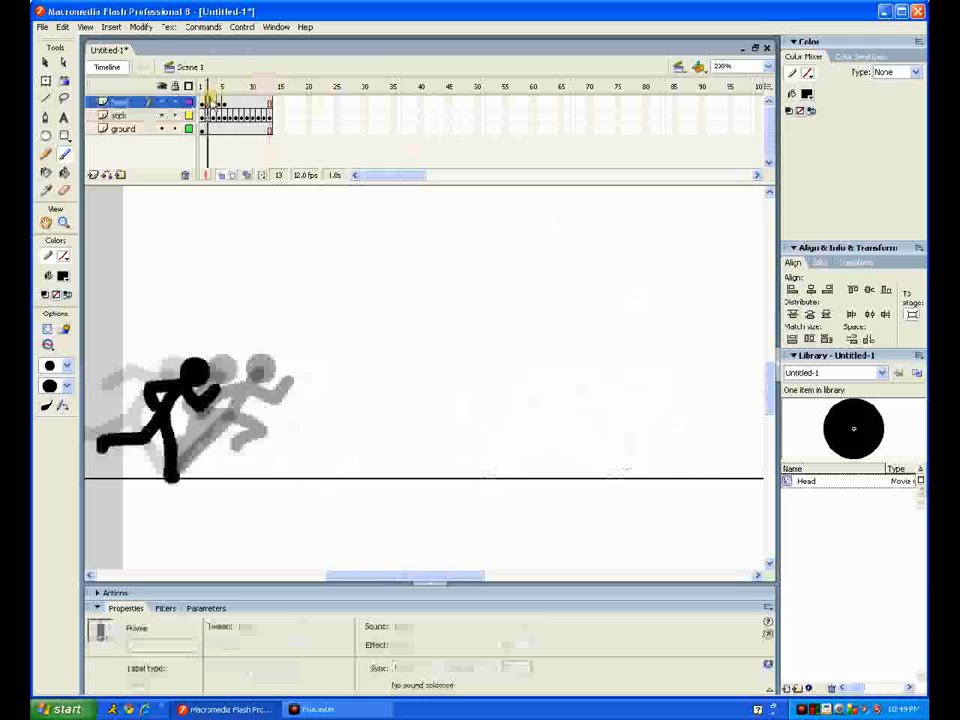
mouse_move(209, 103)
mouse_down()
mouse_move(246, 102)
mouse_move(224, 100)
mouse_up()
click(44, 61)
click(301, 378)
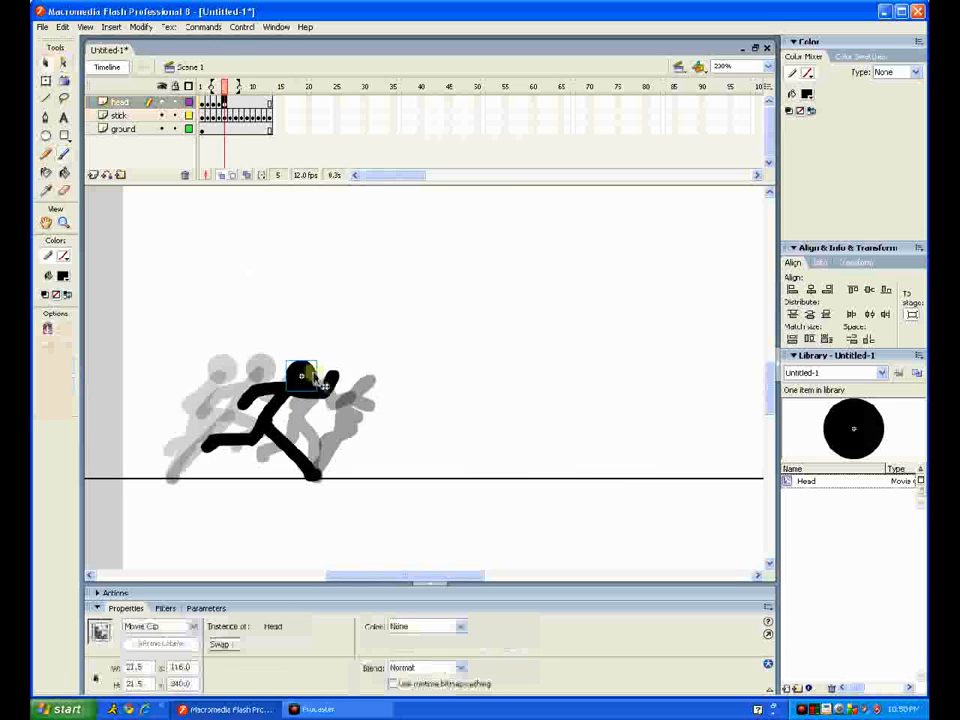
key(F6)
drag(311, 373, 580, 368)
key(Right)
key(Up)
key(F6)
click(412, 377)
key(F6)
click(455, 380)
key(F6)
key(F6)
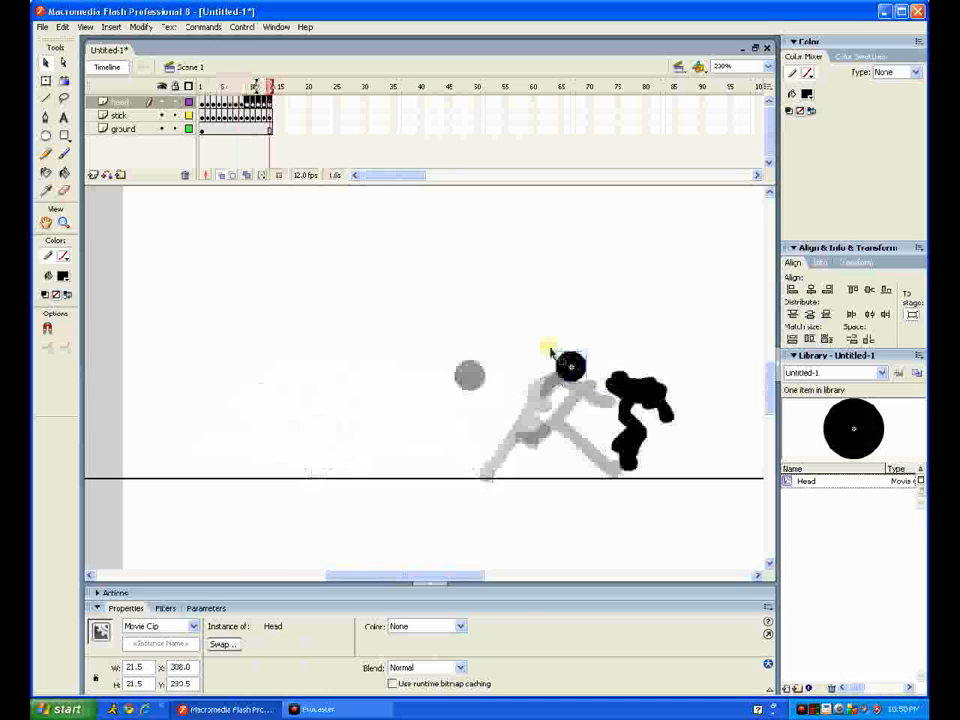
click(311, 150)
key(ctrl+z)
key(ctrl+z)
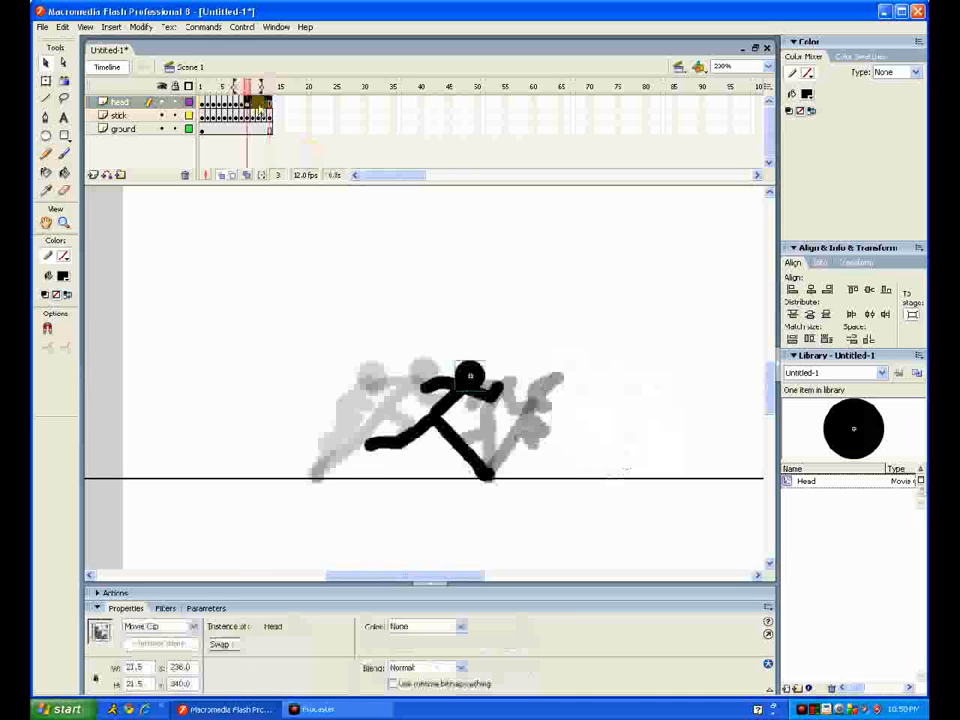
Add head keyframes one at a time from frame 9 to 13, moving the head onto the shoulders of each pose.
click(247, 102)
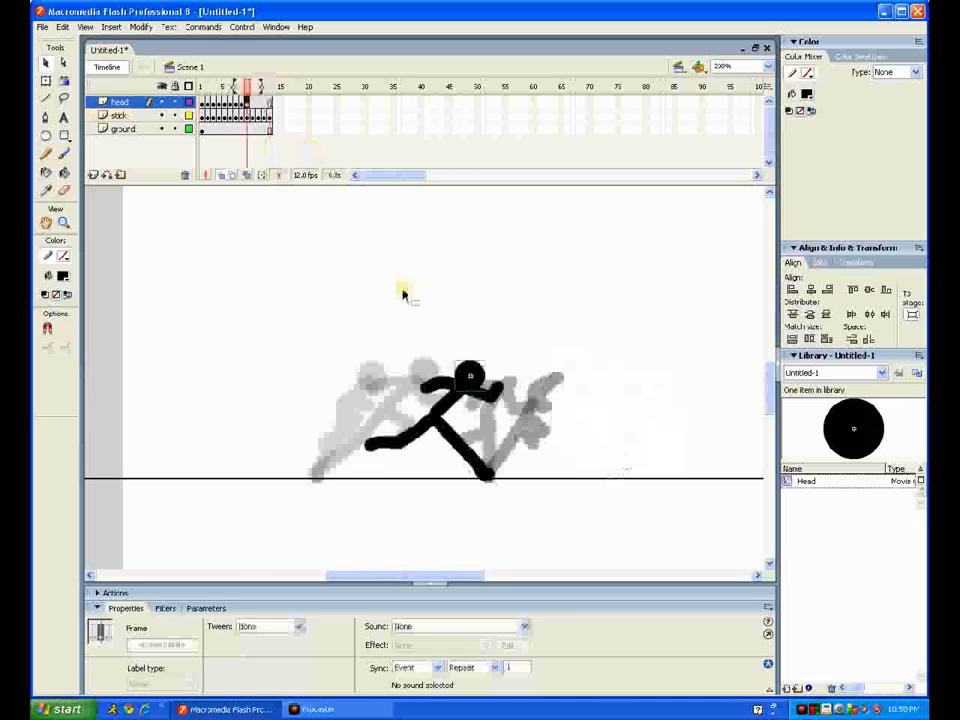
key(F6)
drag(476, 376, 652, 378)
key(F6)
key(F6)
key(F6)
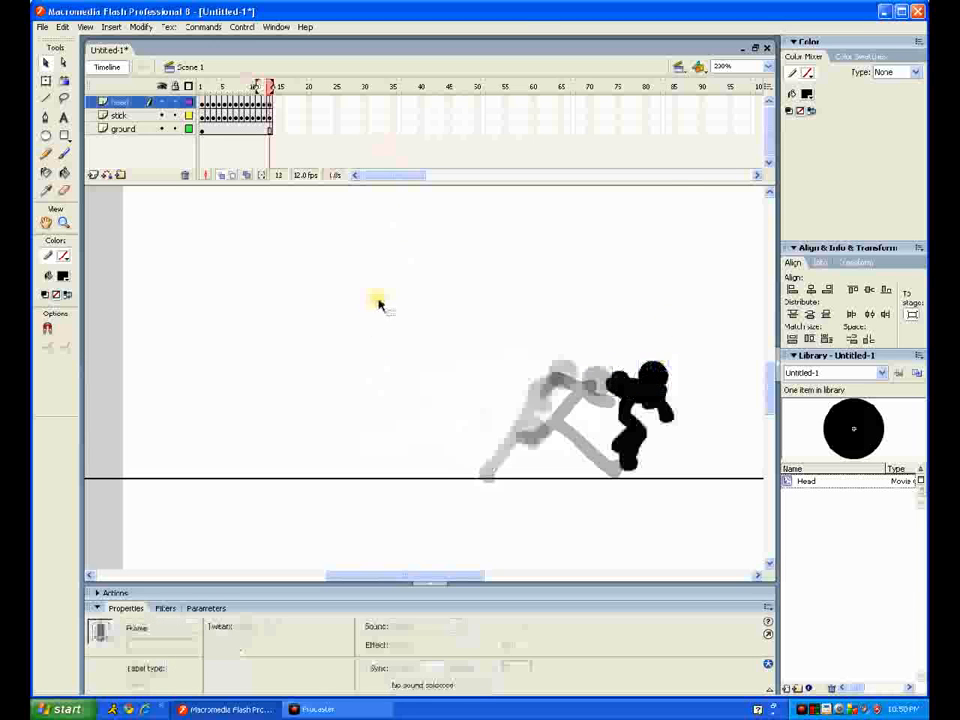
Set the document frame rate to 24 fps, testing the movie before and after the change.
key(ctrl+Return)
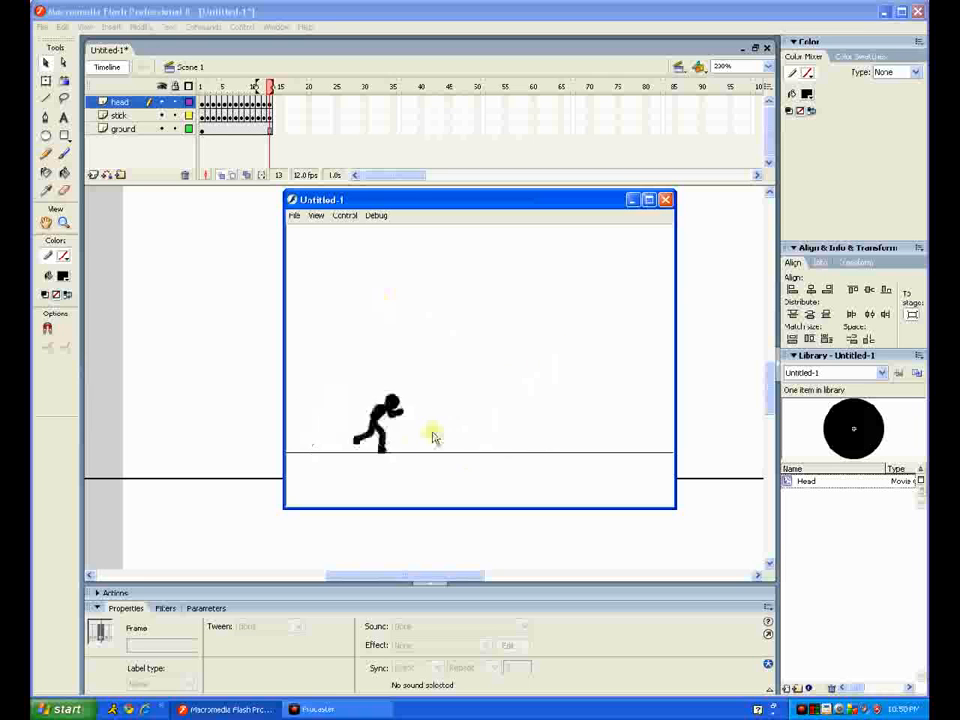
click(665, 199)
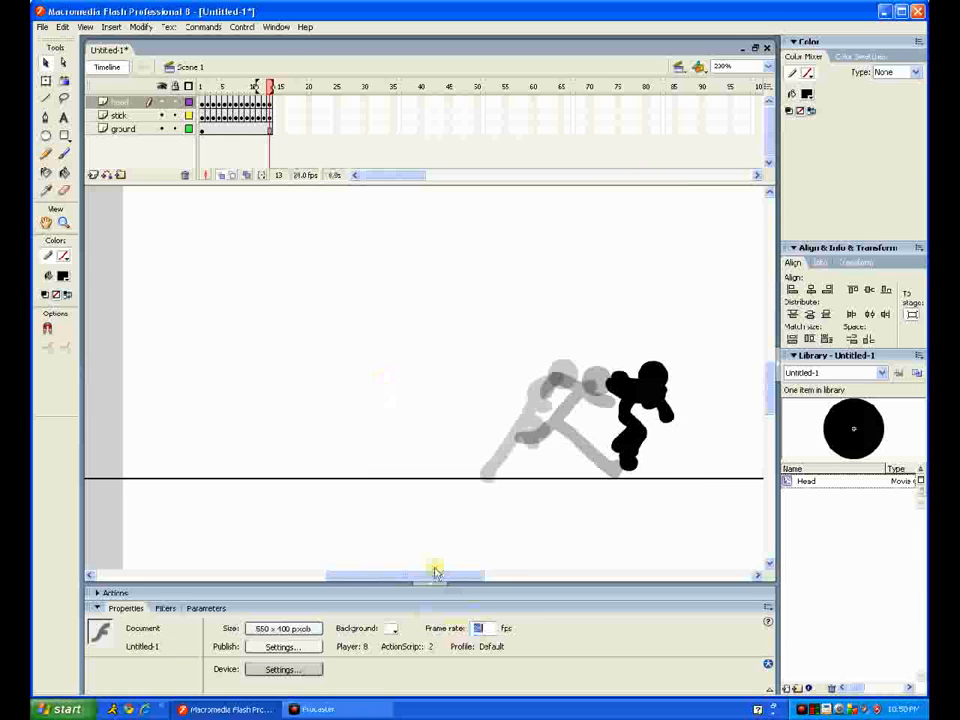
key(ctrl+Return)
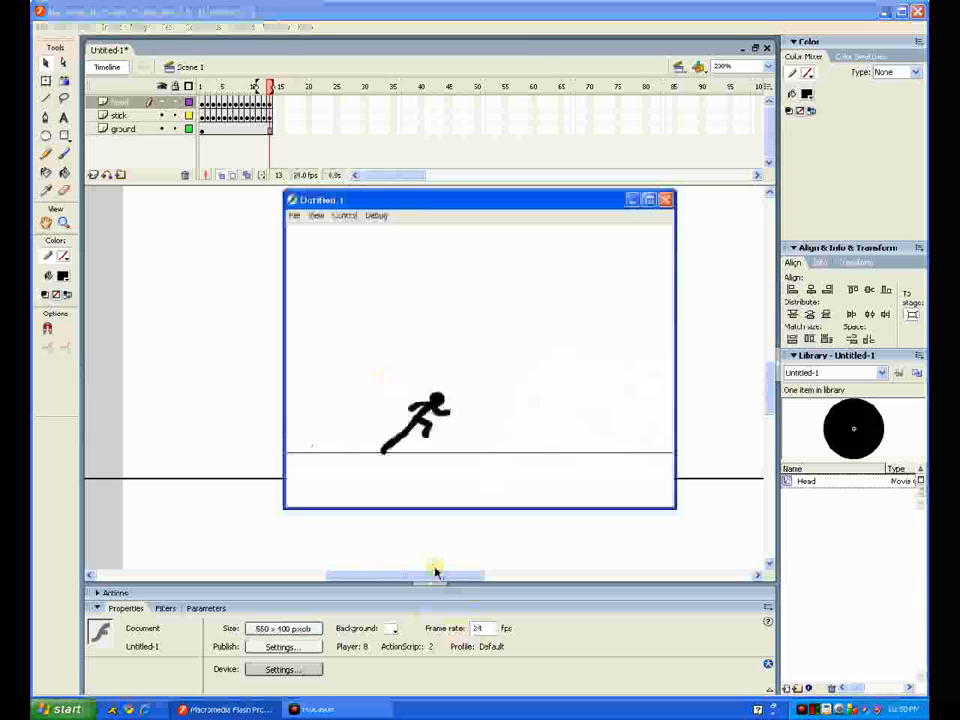
click(665, 199)
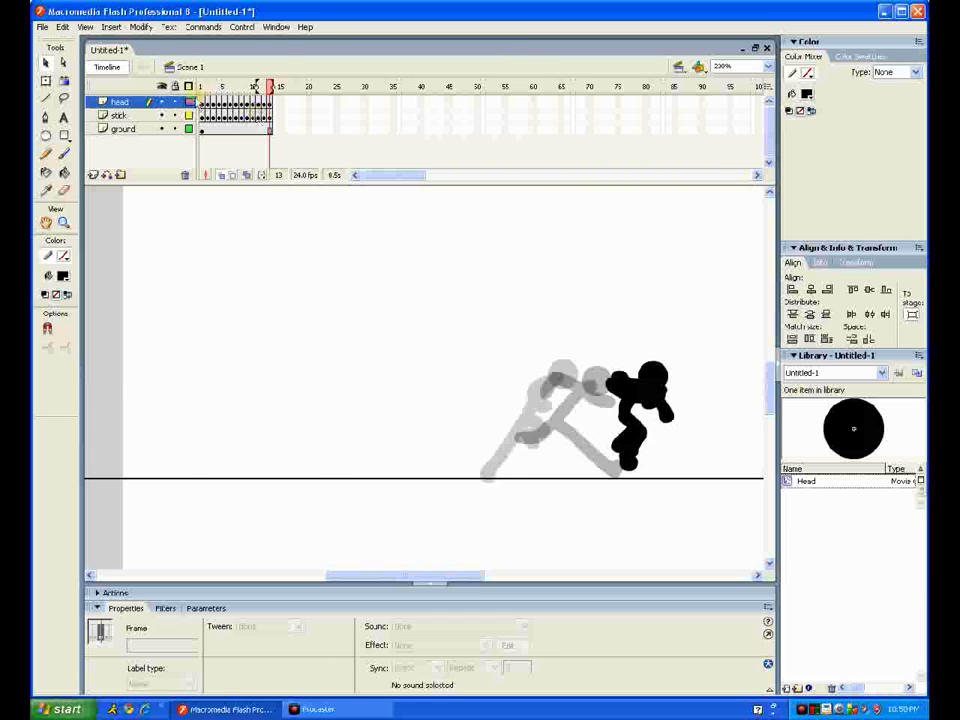
Insert one extra frame after each of the first five keyframes across the head, stick and ground layers.
mouse_move(202, 103)
mouse_down()
mouse_move(266, 114)
mouse_move(223, 126)
mouse_move(257, 126)
mouse_move(203, 124)
mouse_move(214, 86)
mouse_up()
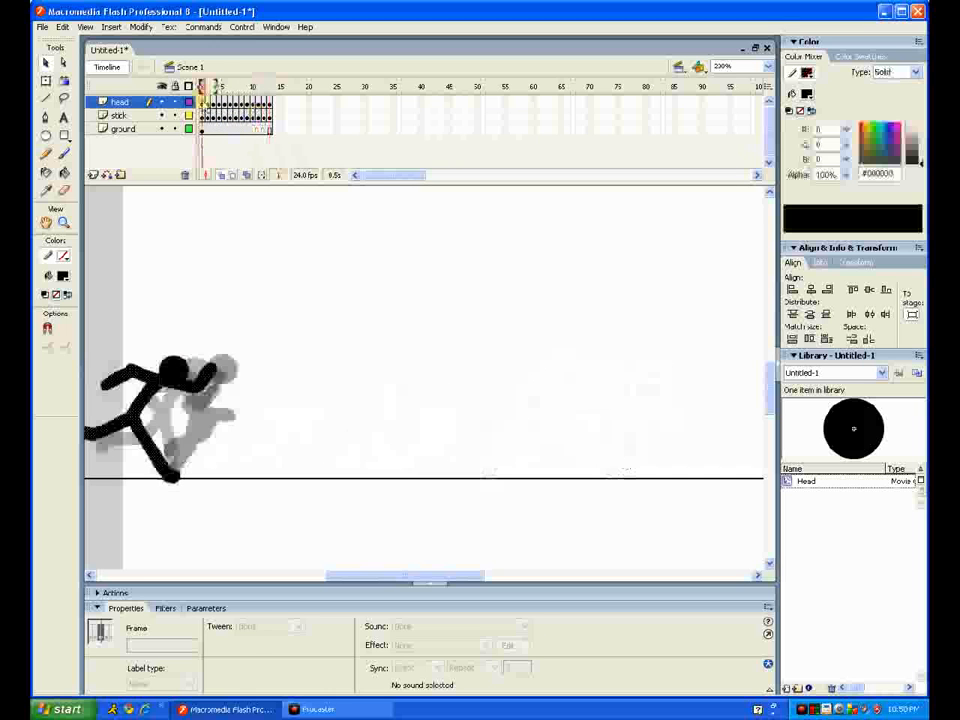
click(211, 117)
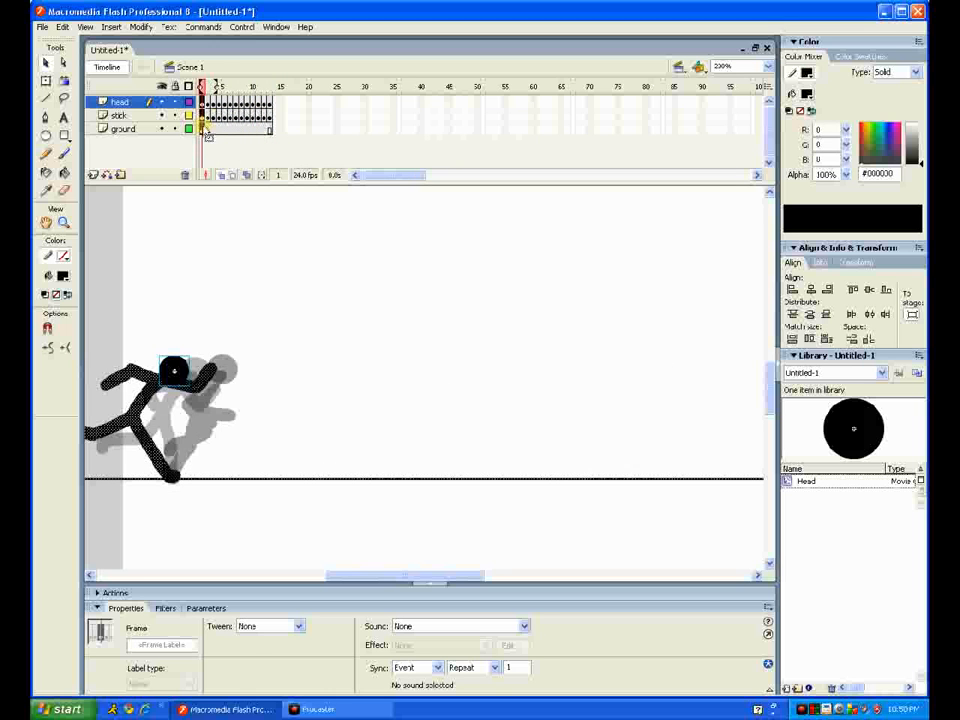
key(F5)
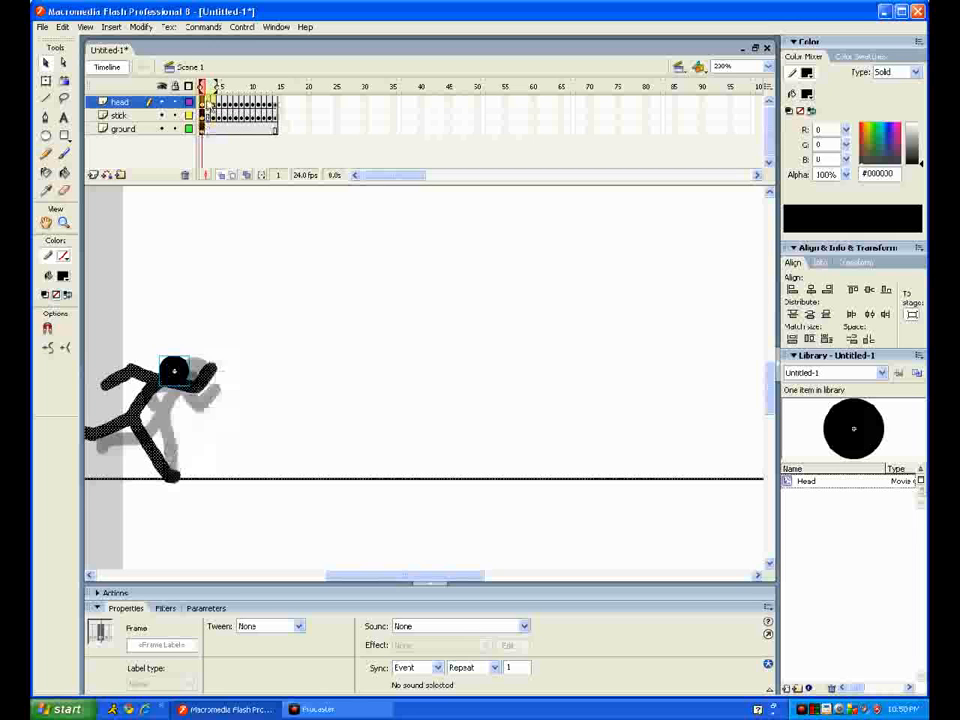
drag(208, 103, 248, 130)
click(212, 130)
key(F5)
key(F5)
key(F5)
key(F5)
Add blank keyframes at frame 2 on the head and stick layers and brush an in-between headless running pose.
click(209, 103)
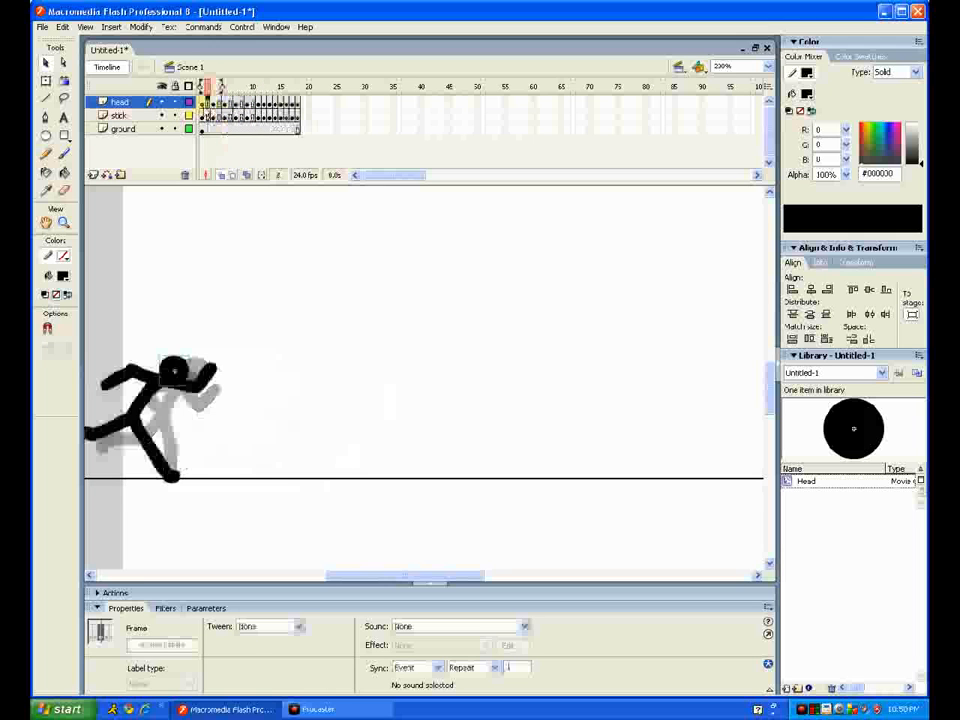
key(F7)
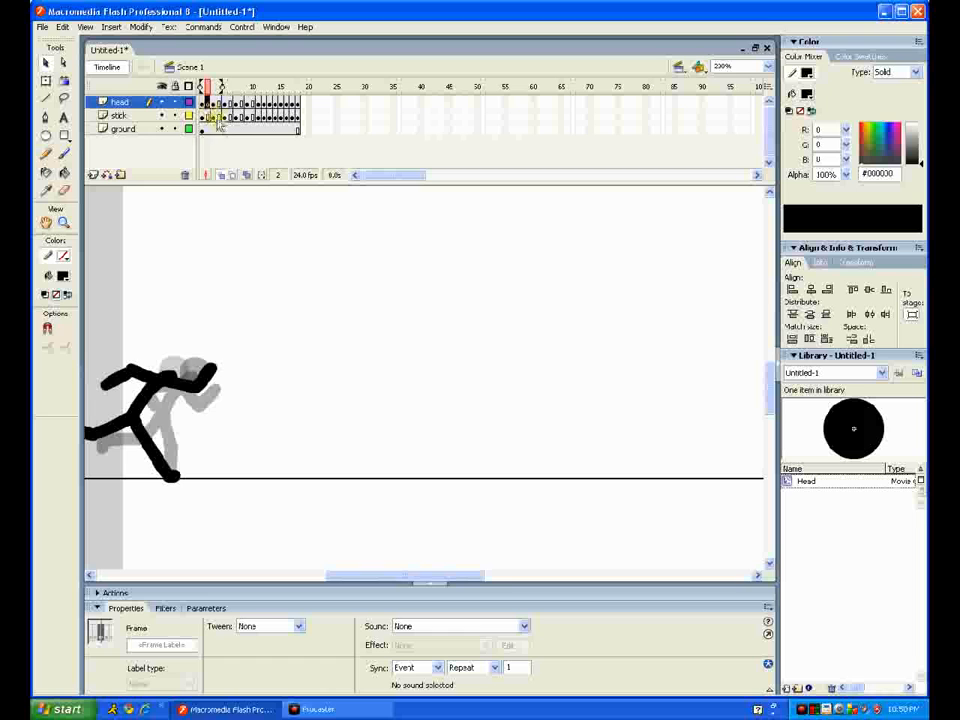
click(64, 155)
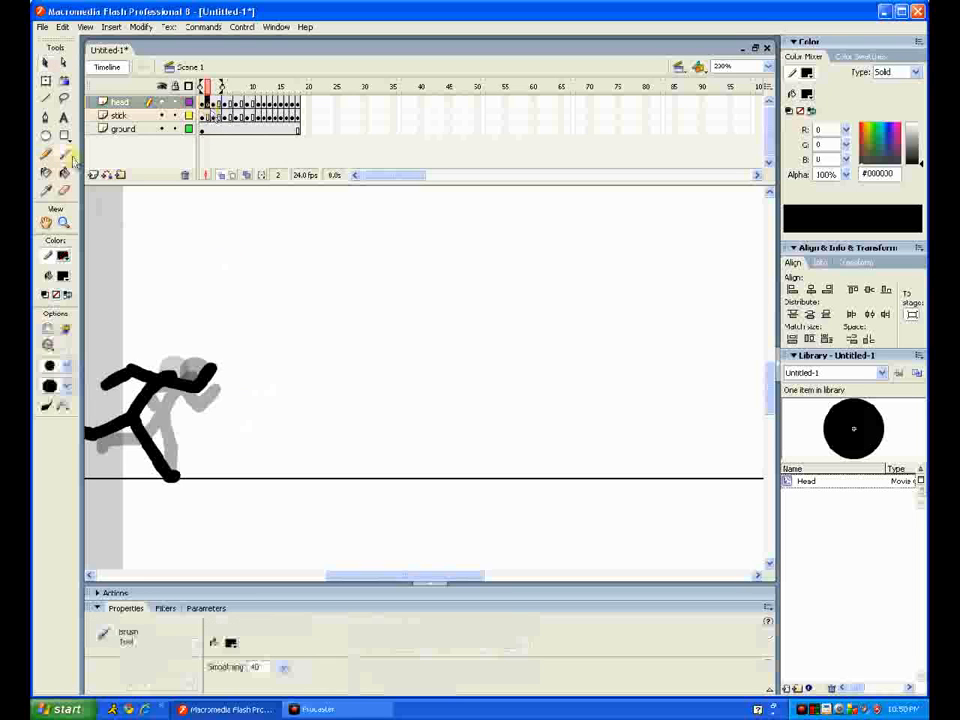
click(223, 89)
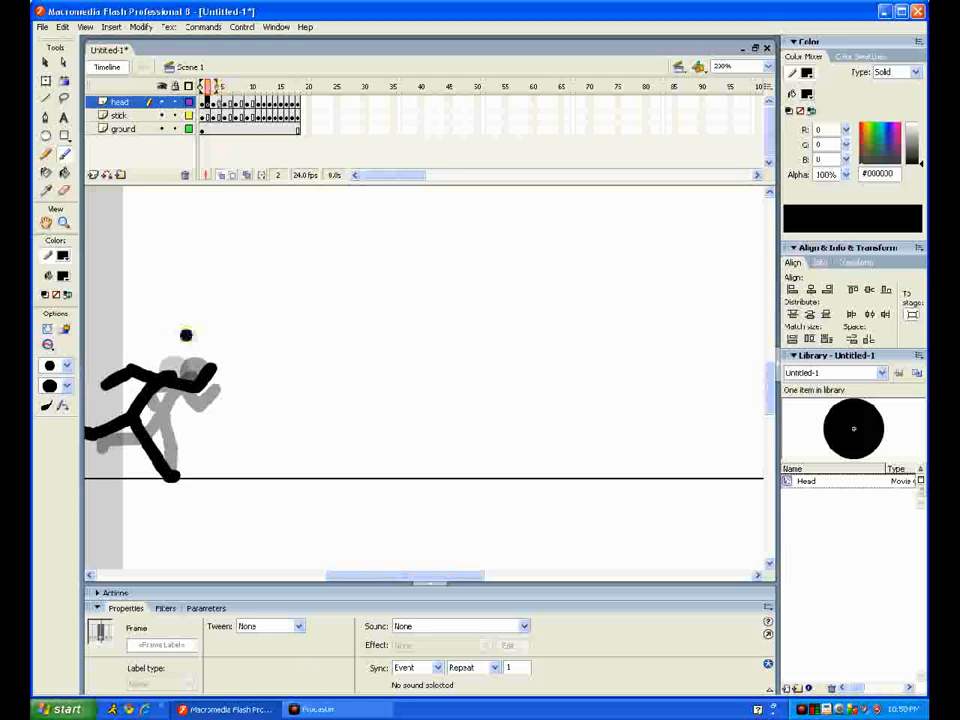
click(208, 116)
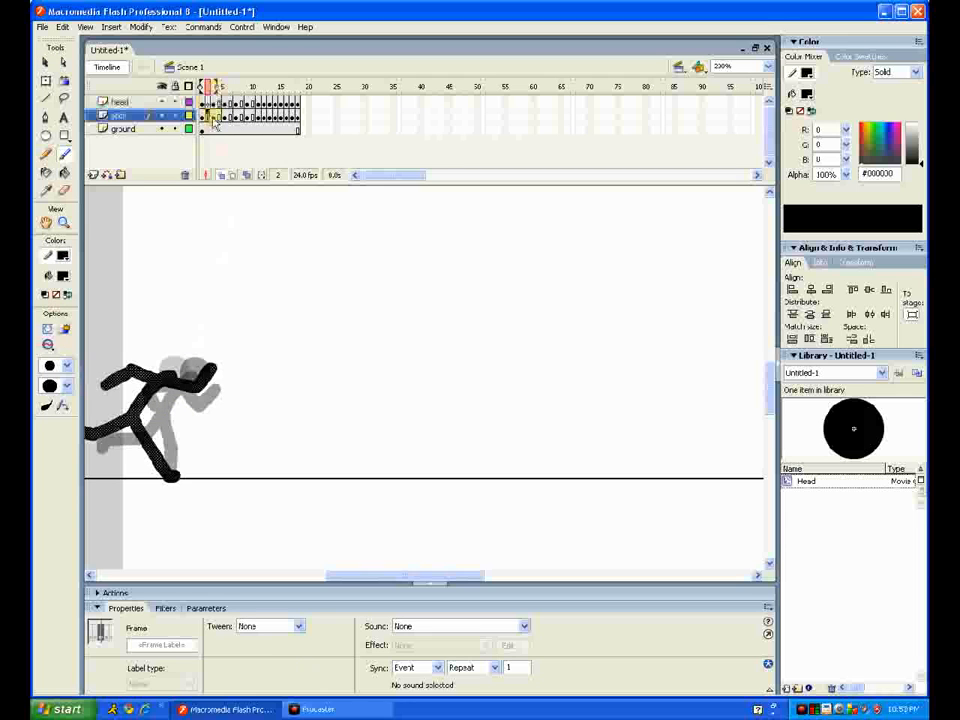
key(F7)
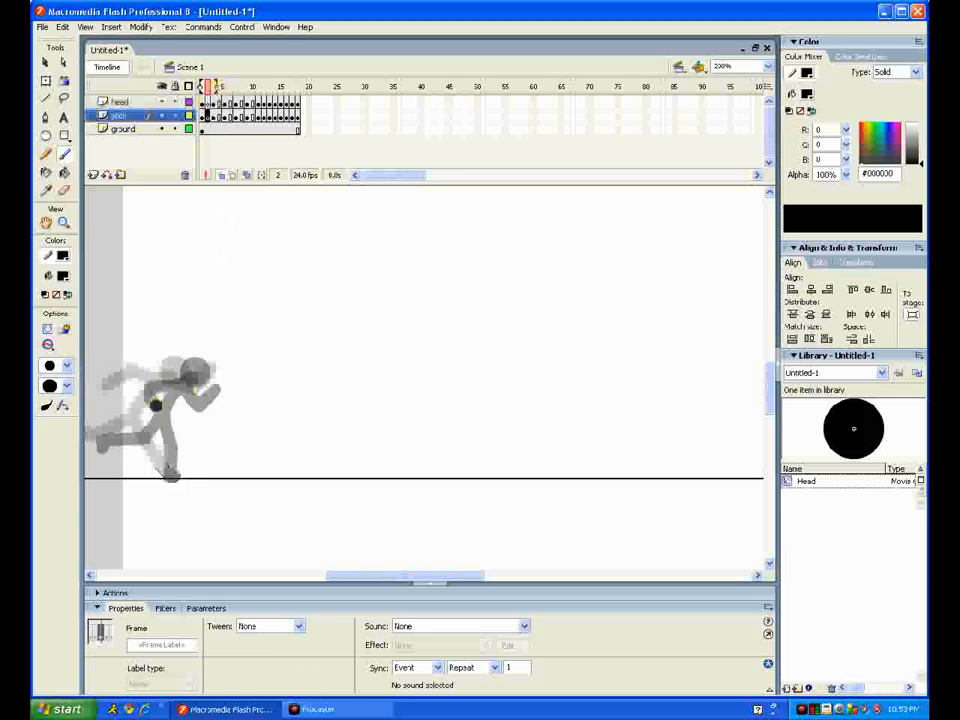
mouse_move(171, 381)
mouse_down()
mouse_move(157, 405)
mouse_move(160, 447)
mouse_up()
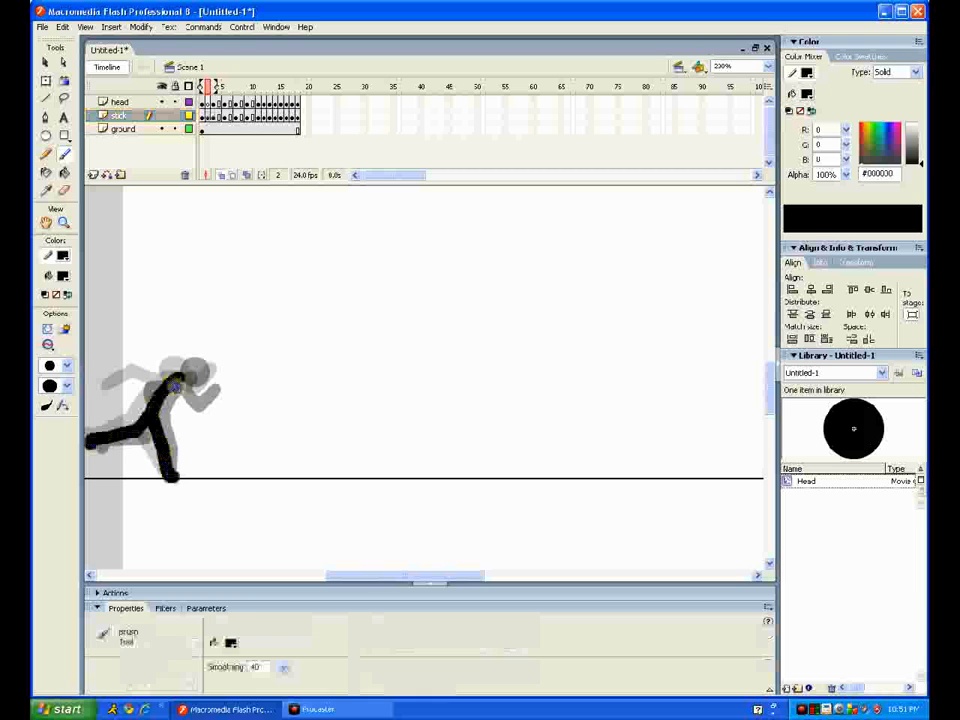
mouse_move(176, 384)
mouse_down()
mouse_move(217, 387)
mouse_move(128, 395)
mouse_up()
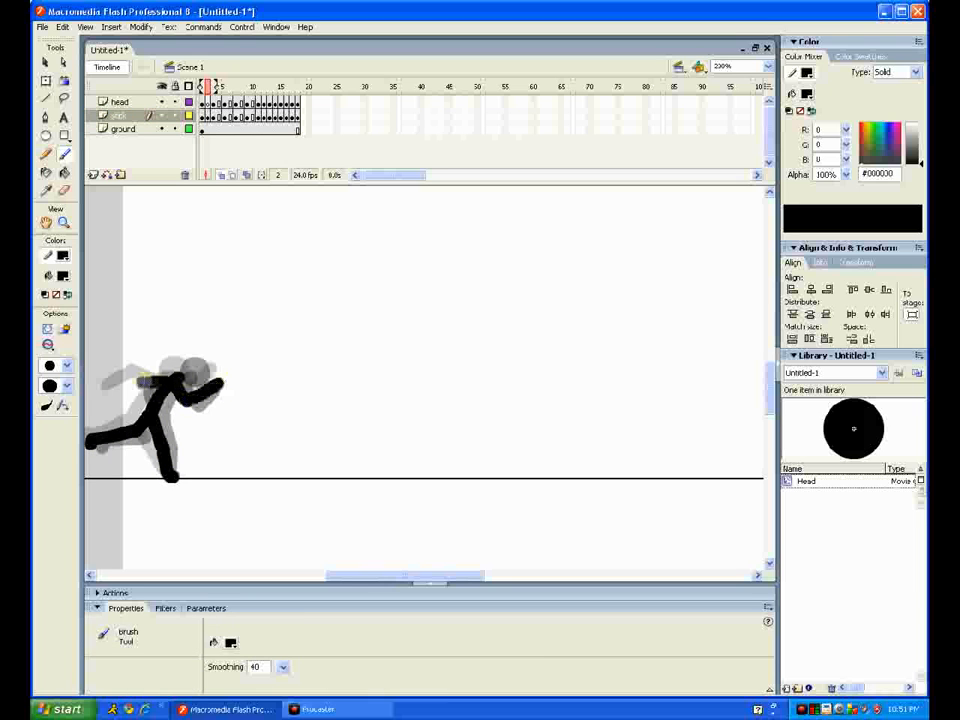
Clear the in-between pose and remove frame 2 from the head, stick and ground layers.
click(209, 115)
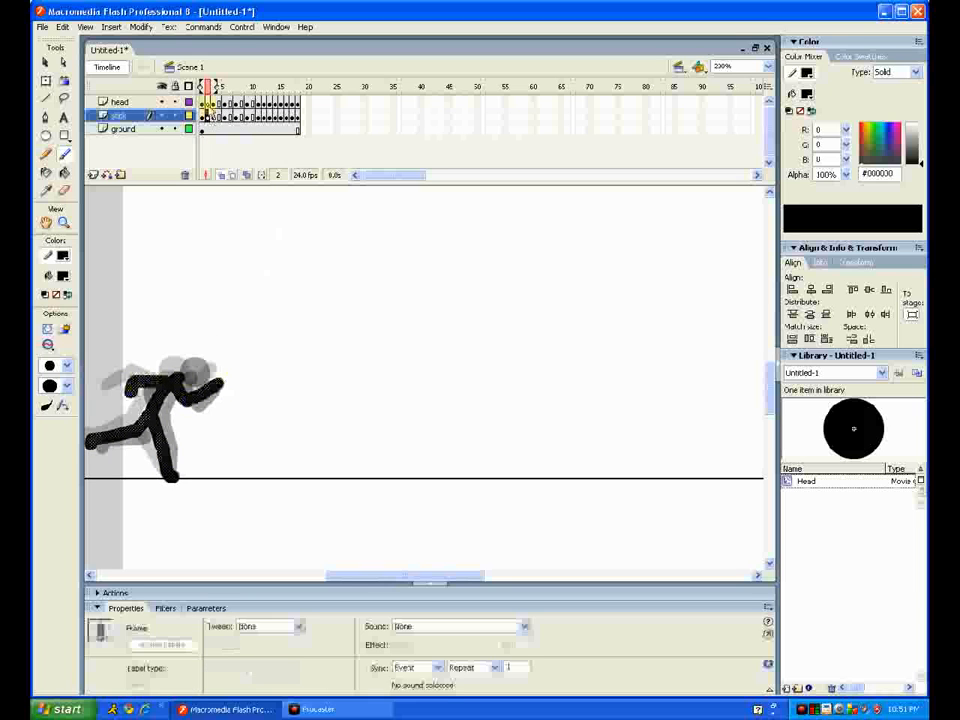
key(Delete)
click(209, 115)
mouse_move(209, 122)
mouse_down()
mouse_move(209, 130)
mouse_move(213, 115)
mouse_move(213, 130)
mouse_up()
right_click(209, 117)
click(235, 153)
click(253, 131)
Test the movie to check the run with the extended frames, then close the preview.
click(202, 104)
key(ctrl+Return)
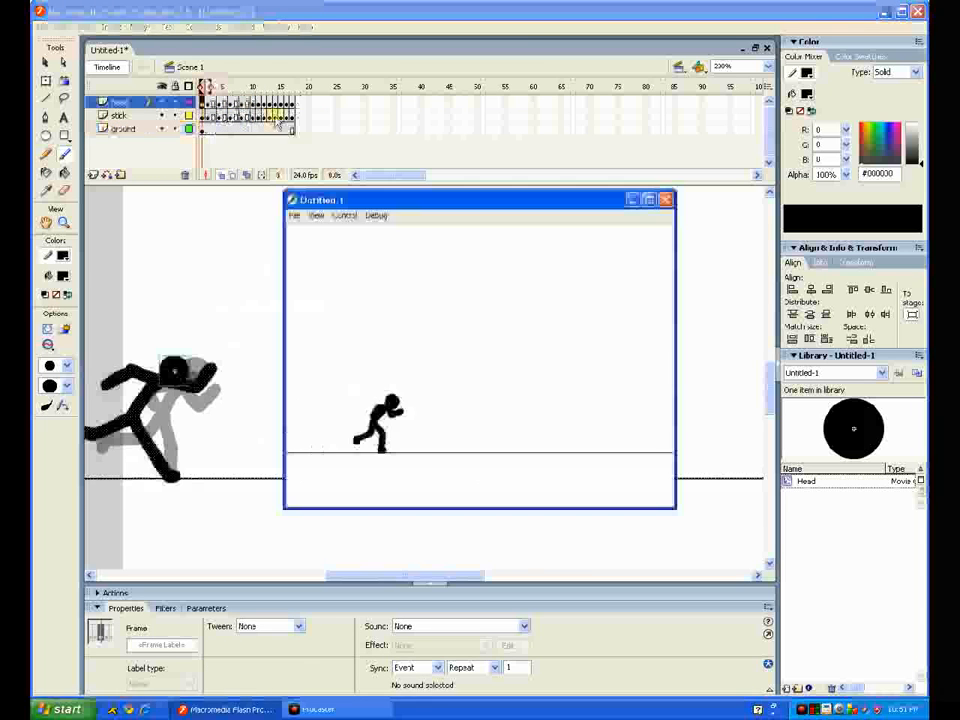
click(665, 200)
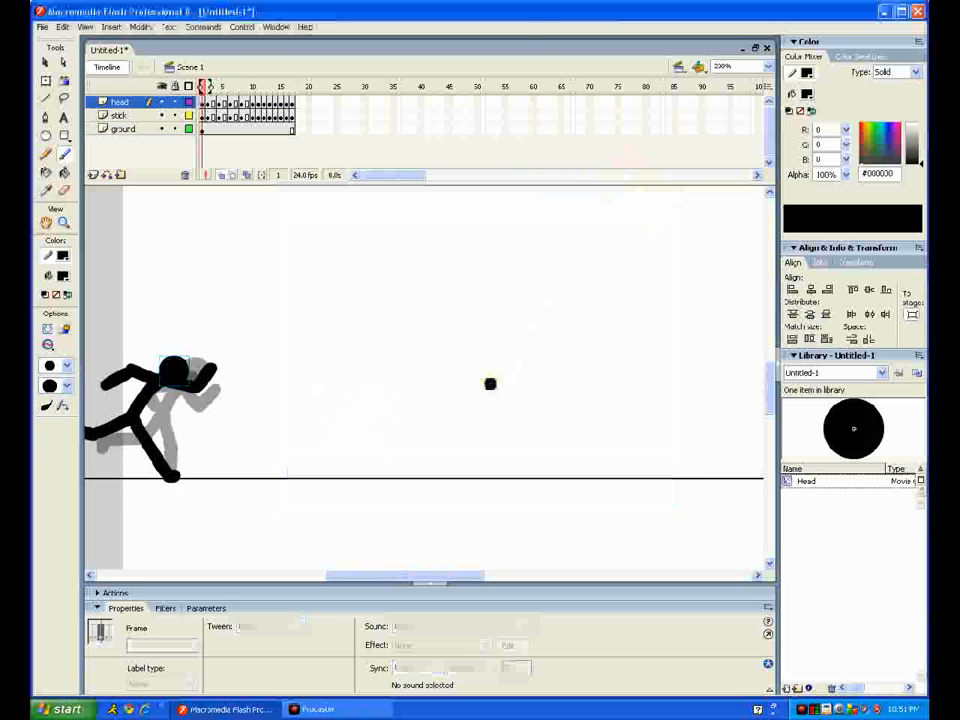
click(345, 704)
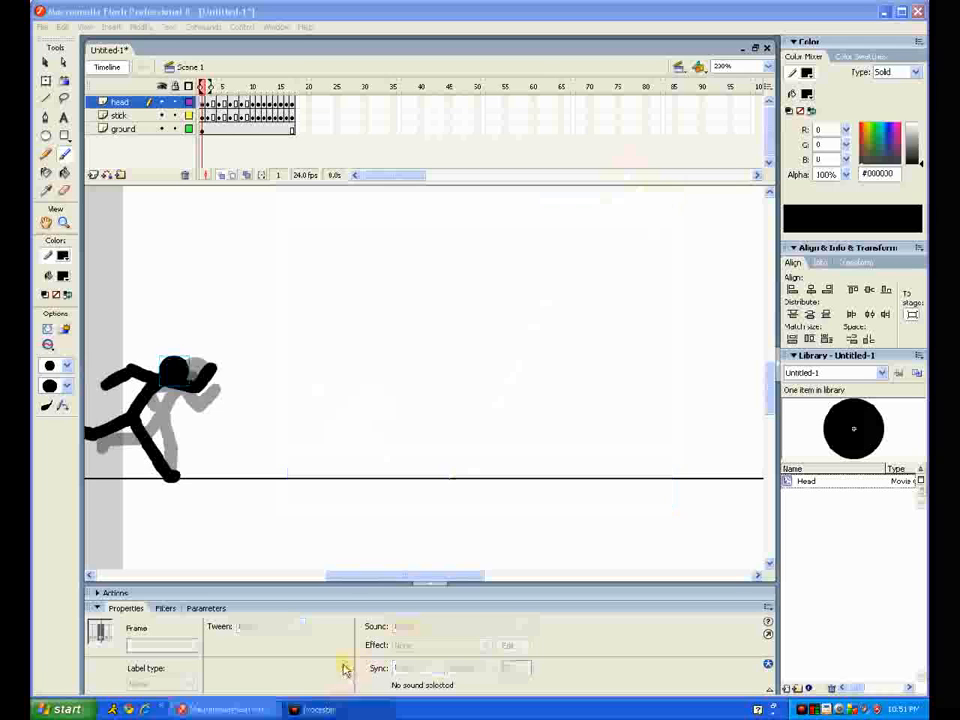